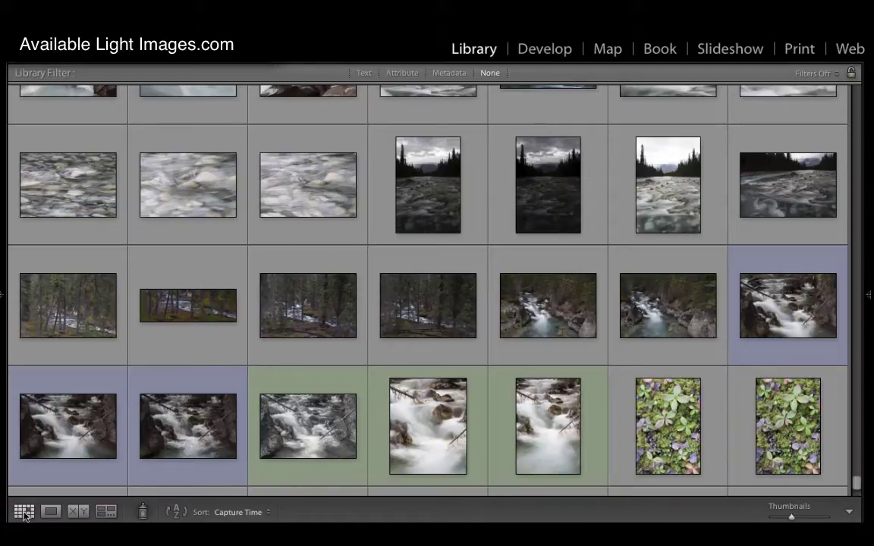
Give the last waterfall photo in the third row a 3-star rating, then return to the grid.
double_click(770, 319)
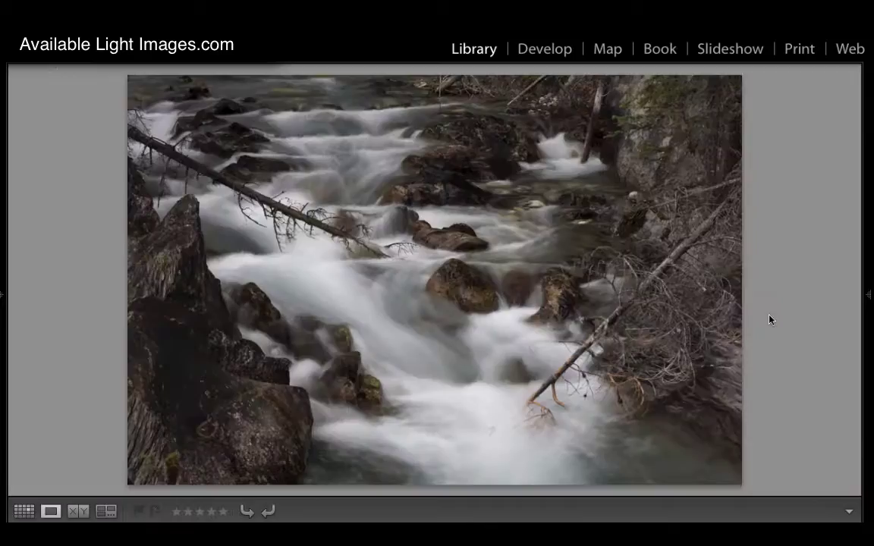
key("3")
left_click(23, 512)
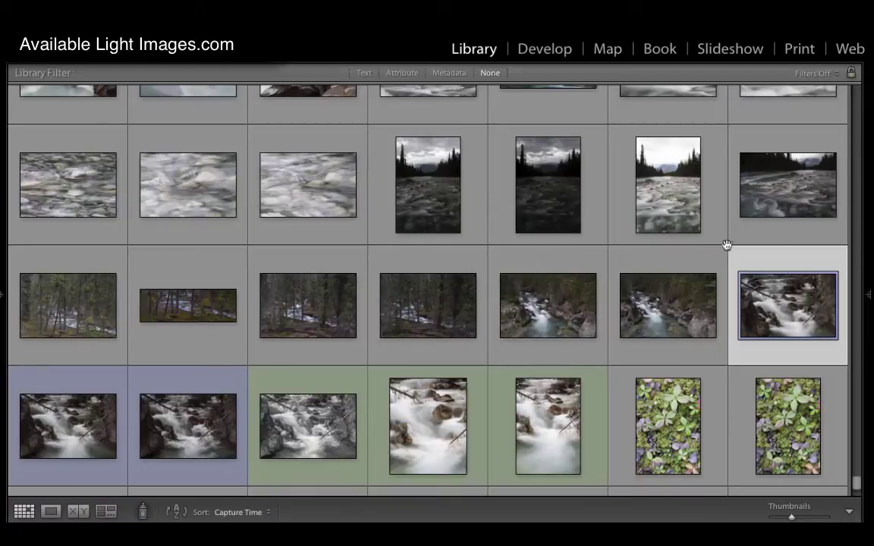
Browse the Library side panels and scroll through their contents.
mouse_move(870, 297)
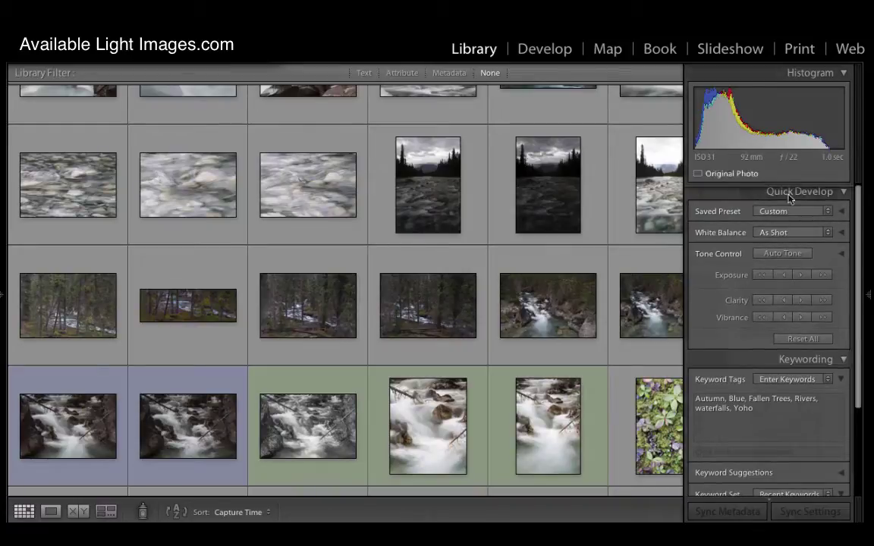
scroll(781, 244, "down", 4)
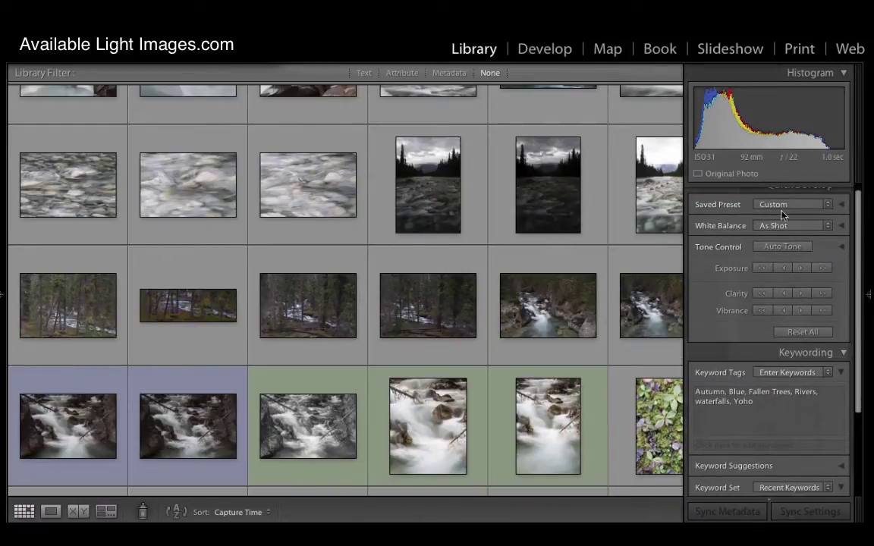
scroll(783, 254, "down", 3)
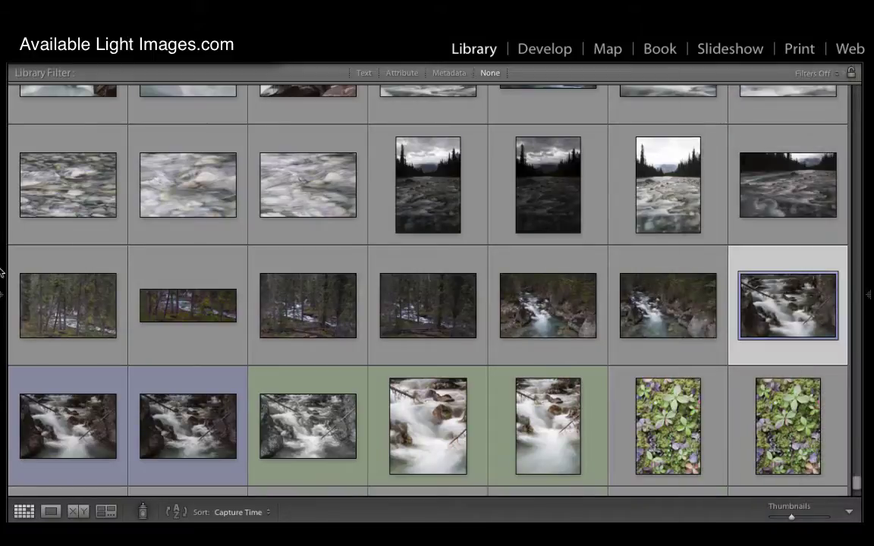
mouse_move(4, 267)
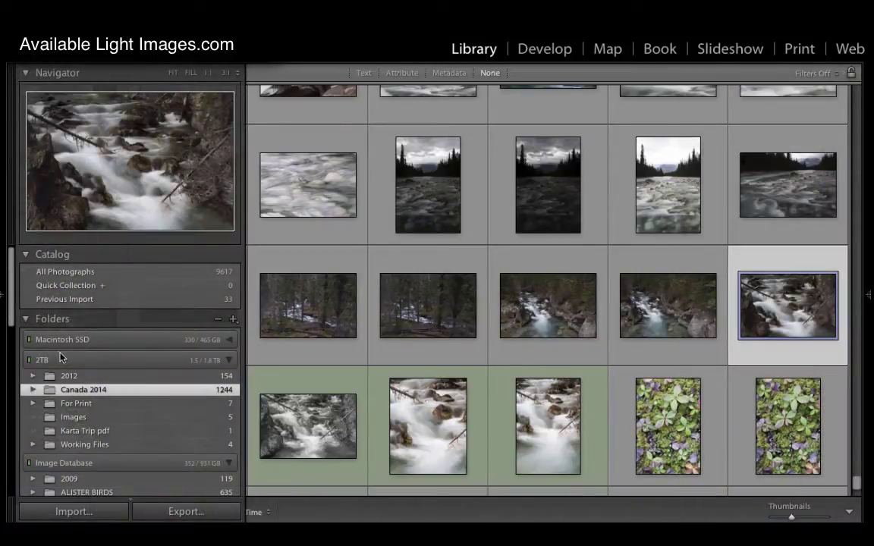
scroll(62, 353, "down", 3)
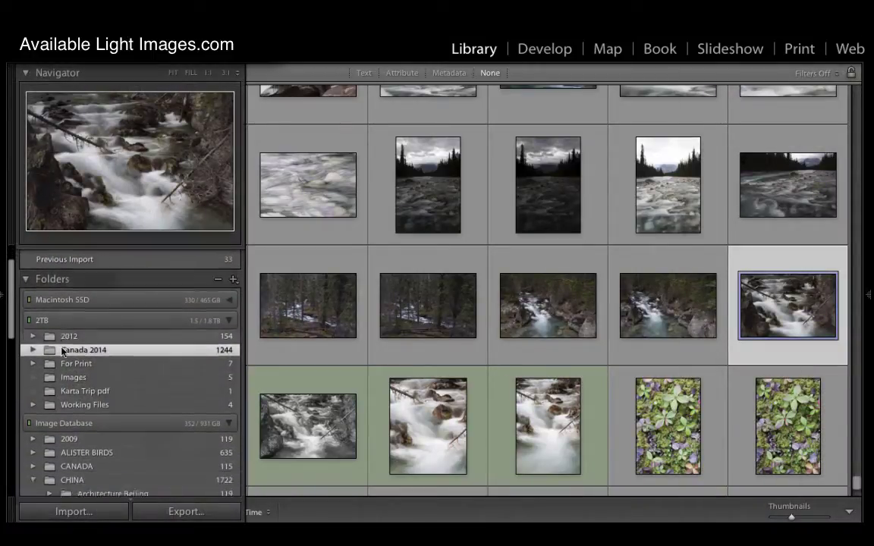
scroll(93, 257, "down", 6)
scroll(104, 290, "down", 10)
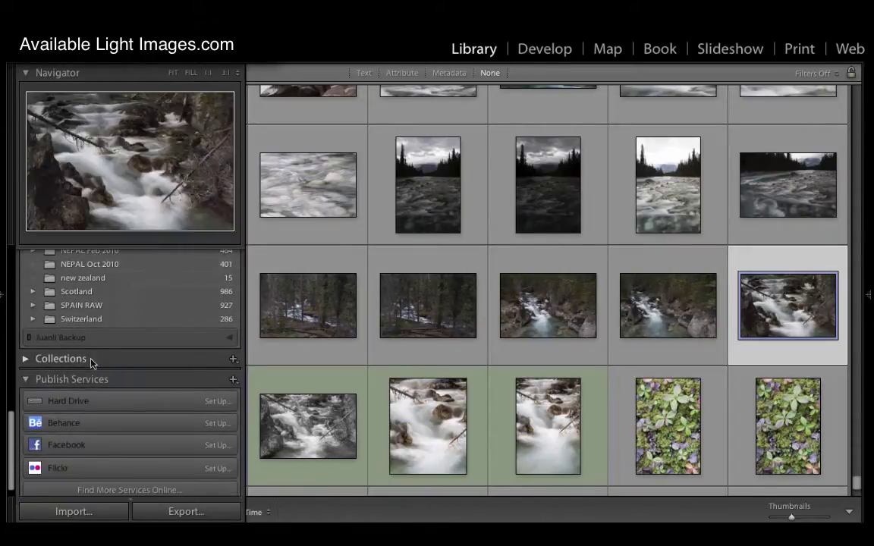
scroll(140, 307, "up", 15)
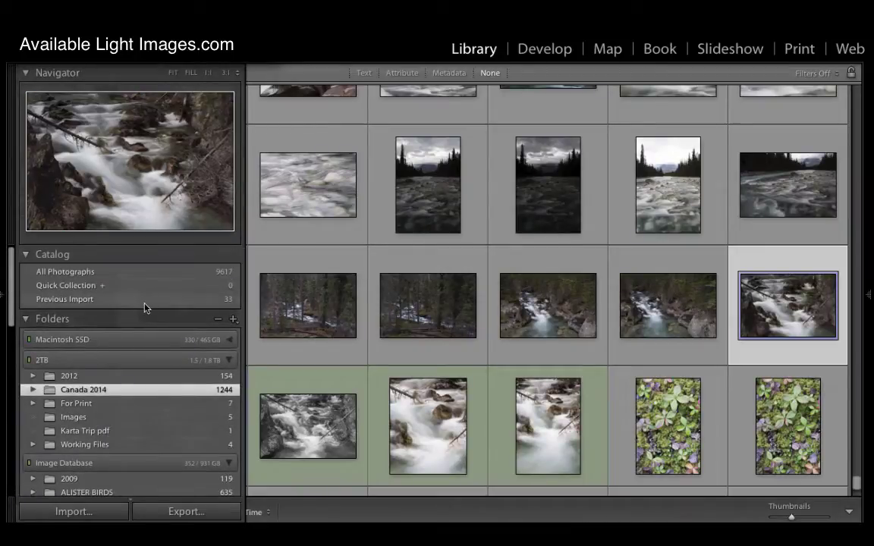
Start an import from the camera and allow suspected duplicates to be imported.
left_click(71, 512)
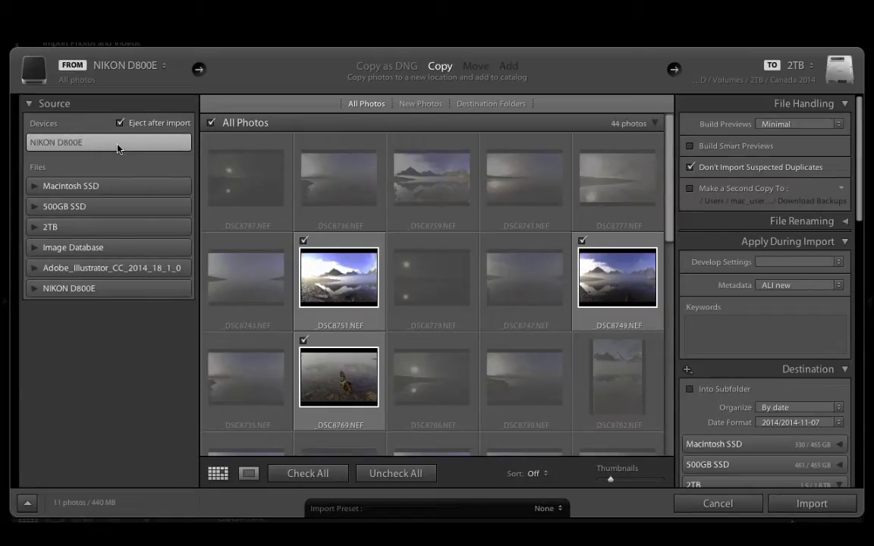
left_click(690, 166)
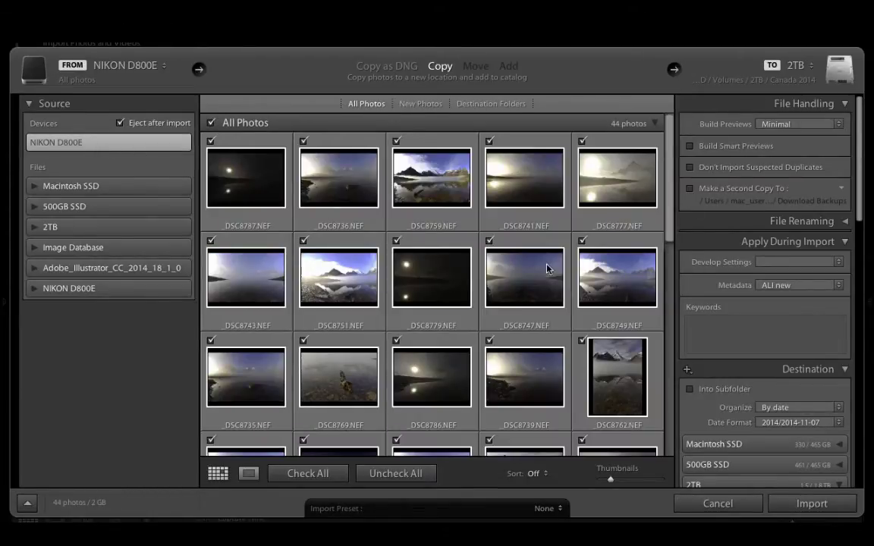
scroll(552, 278, "down", 5)
scroll(552, 278, "down", 2)
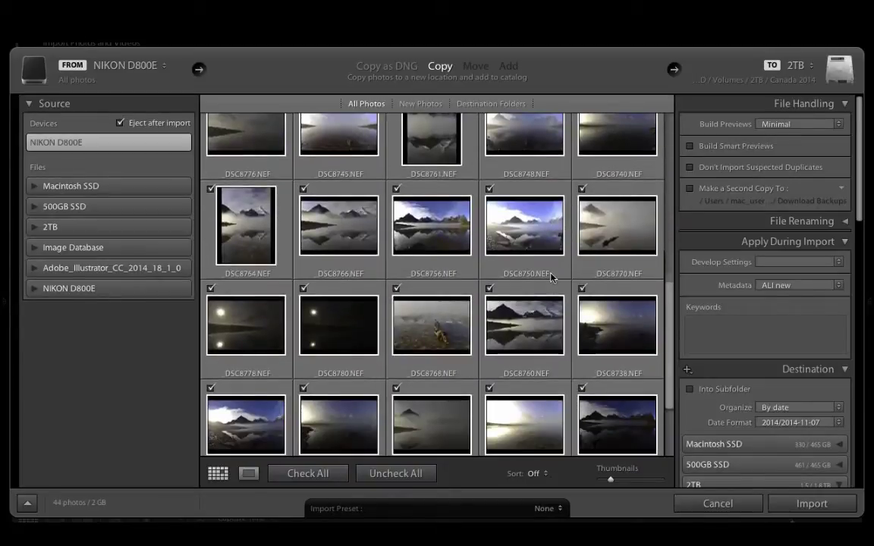
scroll(546, 277, "up", 10)
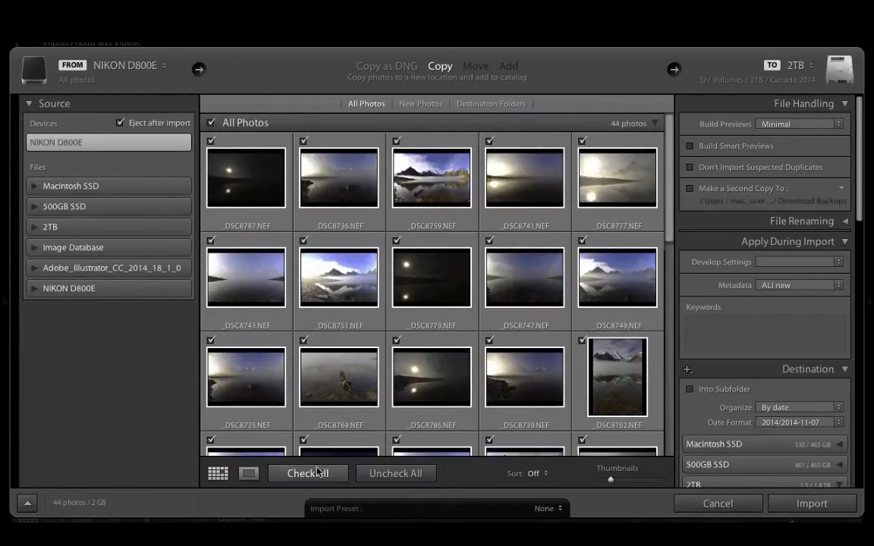
Check all 44 photos, then uncheck them all so none are selected.
left_click(369, 474)
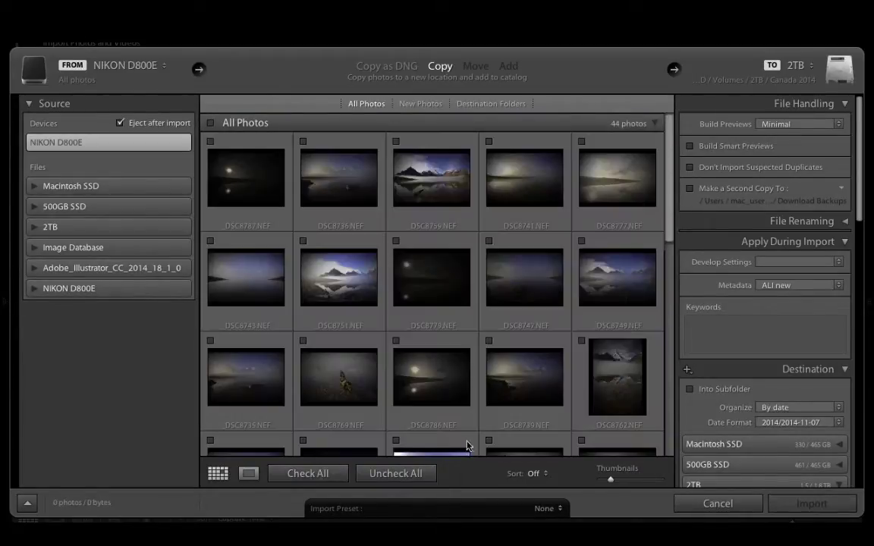
scroll(674, 218, "down", 2)
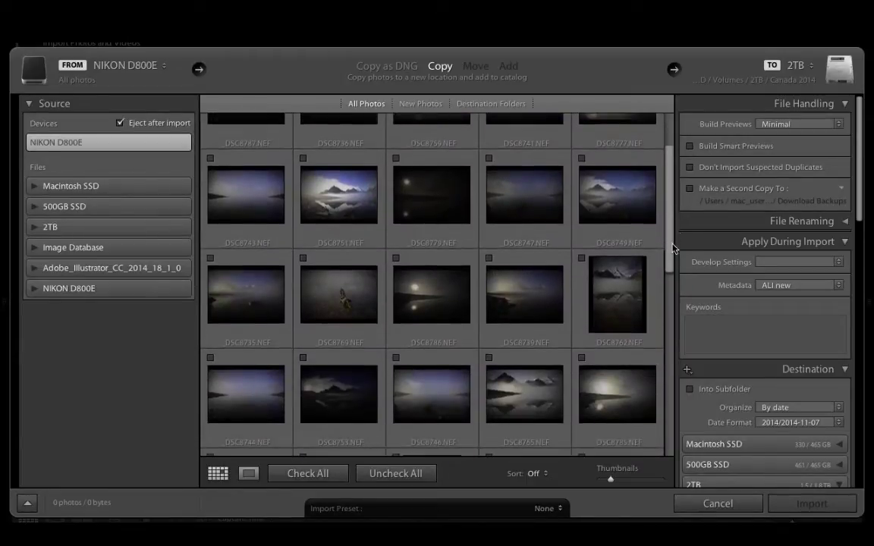
left_click(307, 473)
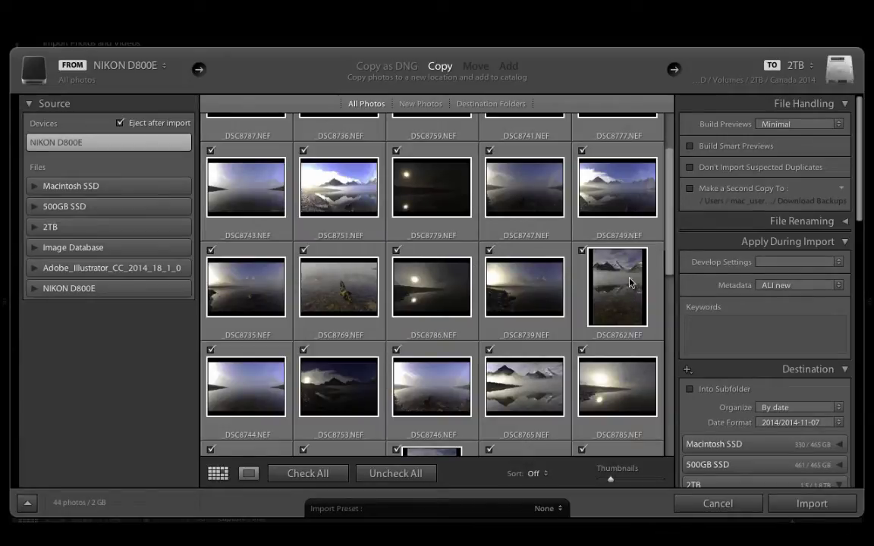
left_click(402, 473)
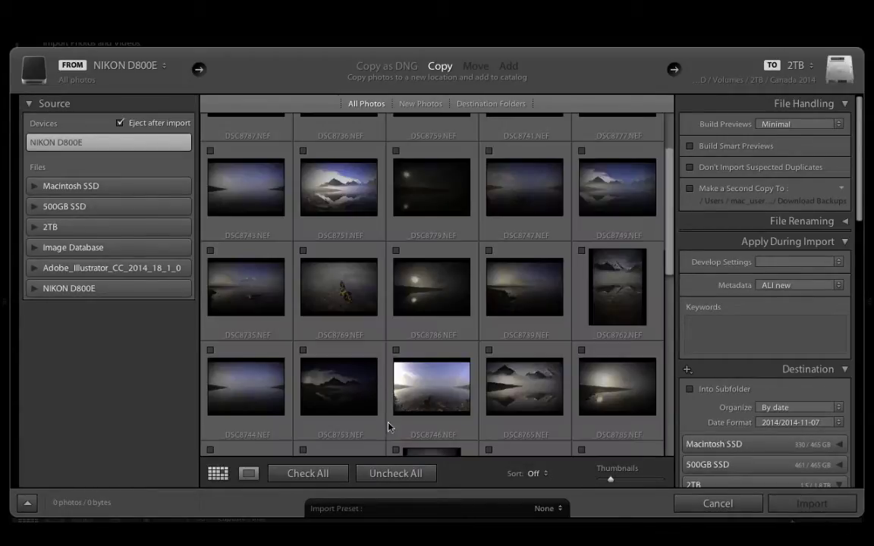
Preview the portrait photo _DSC8762 large and include it in the import.
double_click(608, 306)
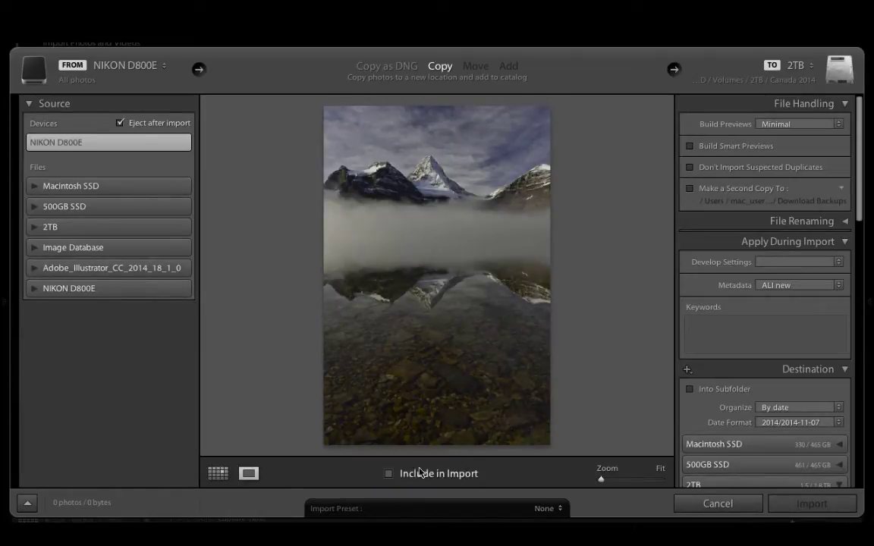
left_click(388, 473)
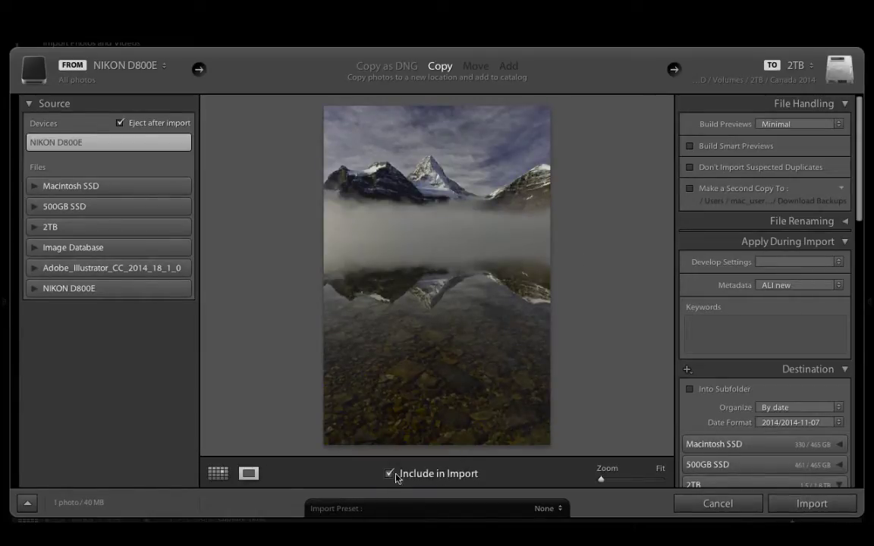
left_click(388, 474)
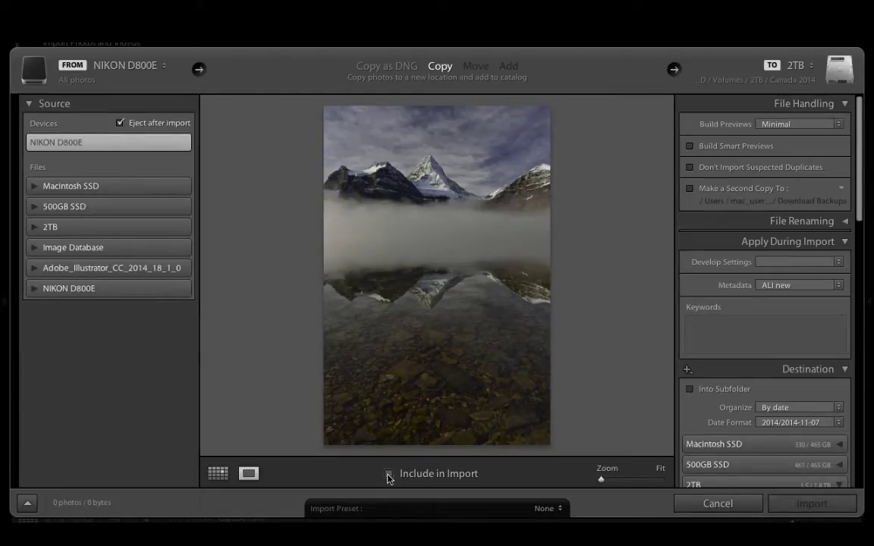
left_click(389, 475)
key("Right")
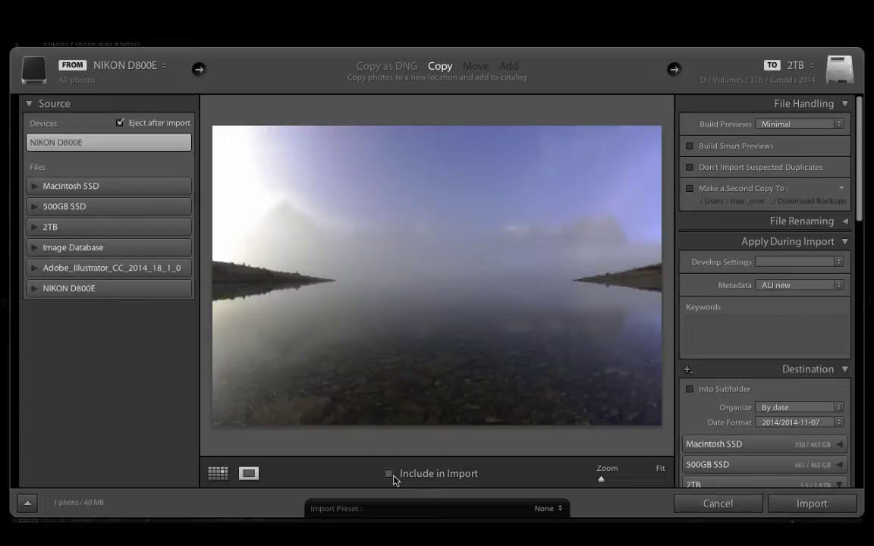
Include the foggy lake and foggy mountain photos too, totalling 158 MB, and return to the grid.
left_click(389, 475)
key("Right")
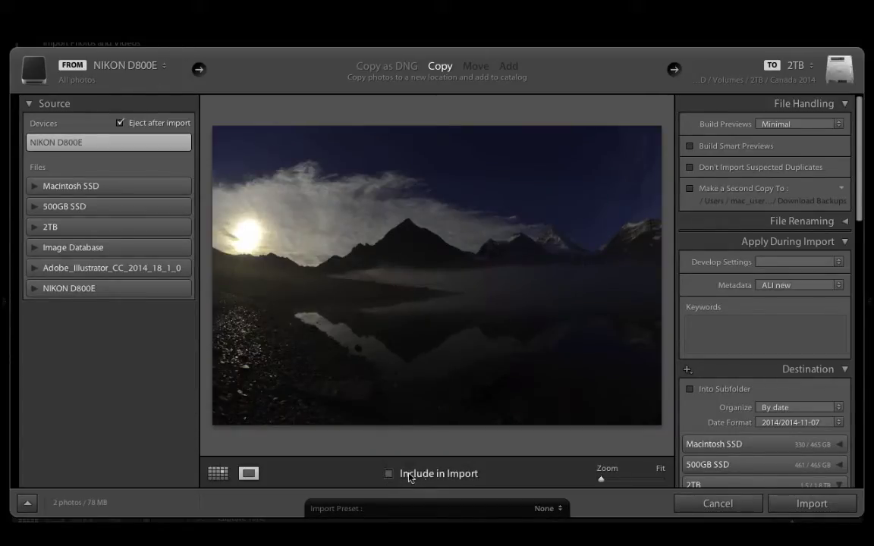
key("Left")
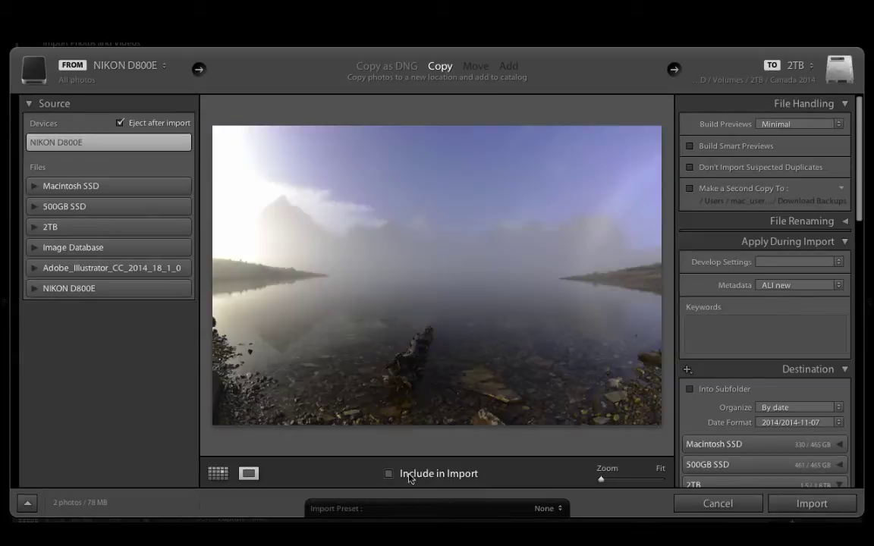
left_click(389, 475)
key("Right")
left_click(389, 474)
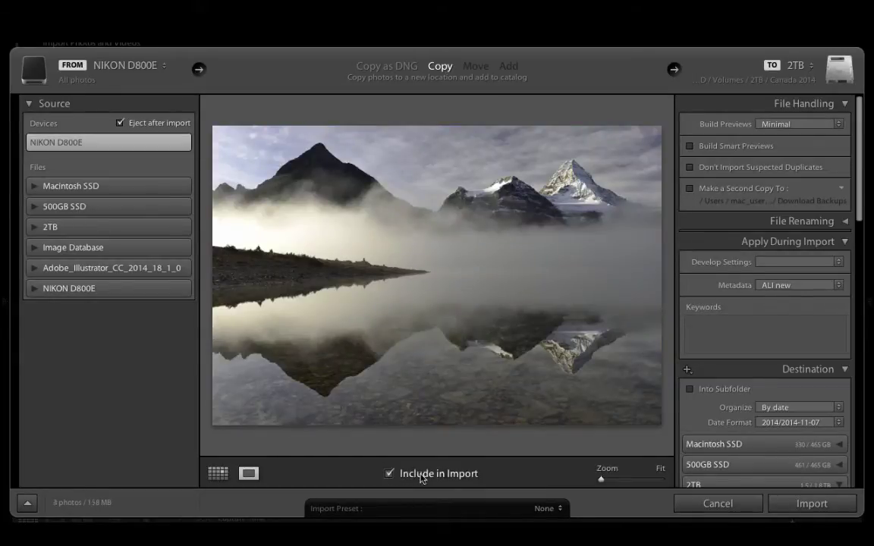
key("Right")
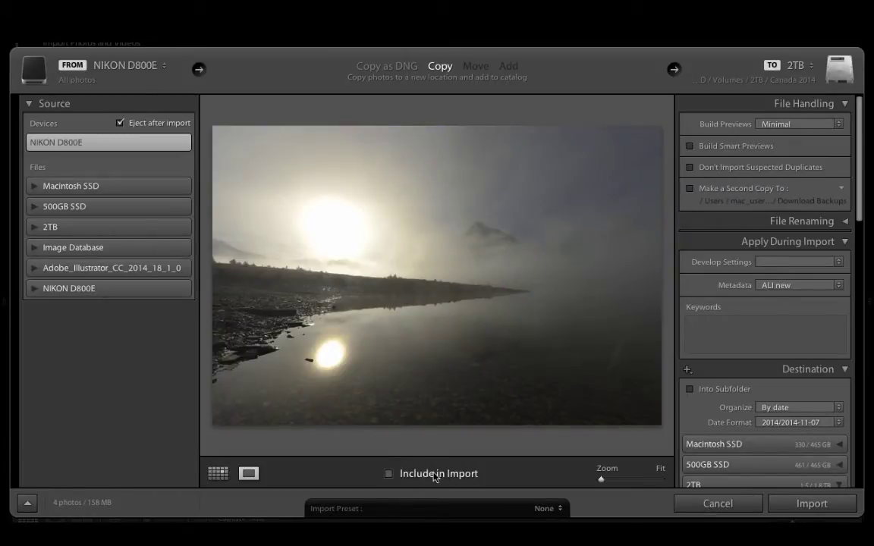
left_click(230, 470)
scroll(437, 305, "down", 3)
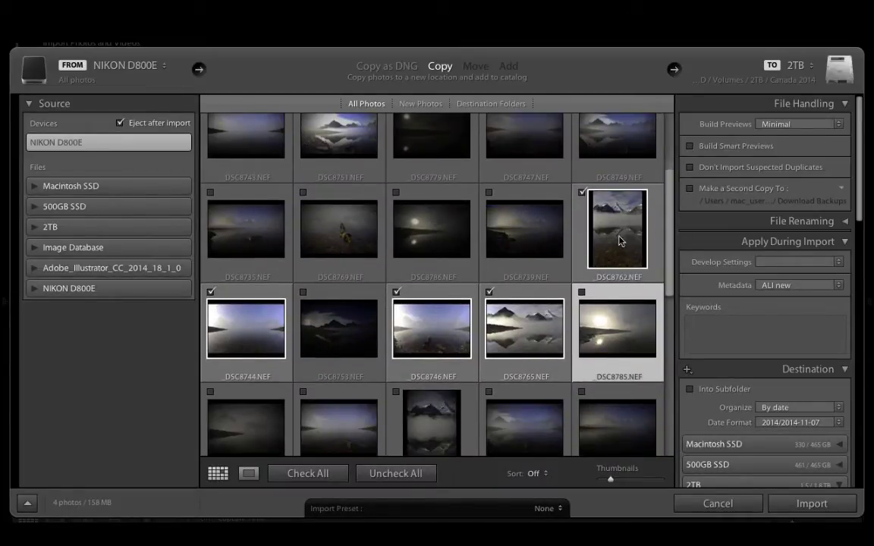
Enter import keywords Assiniboine, sunrise, Foggy, rejecting the autocompleted Rivers suggestion.
left_click(710, 332)
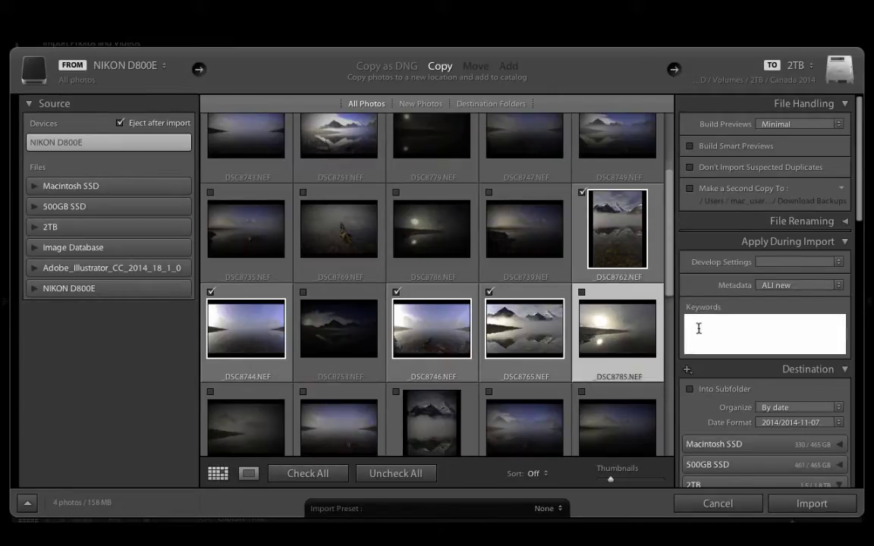
type("Assiniboine")
key("Return")
type("Sunrise")
key("Return")
type("Foggy,")
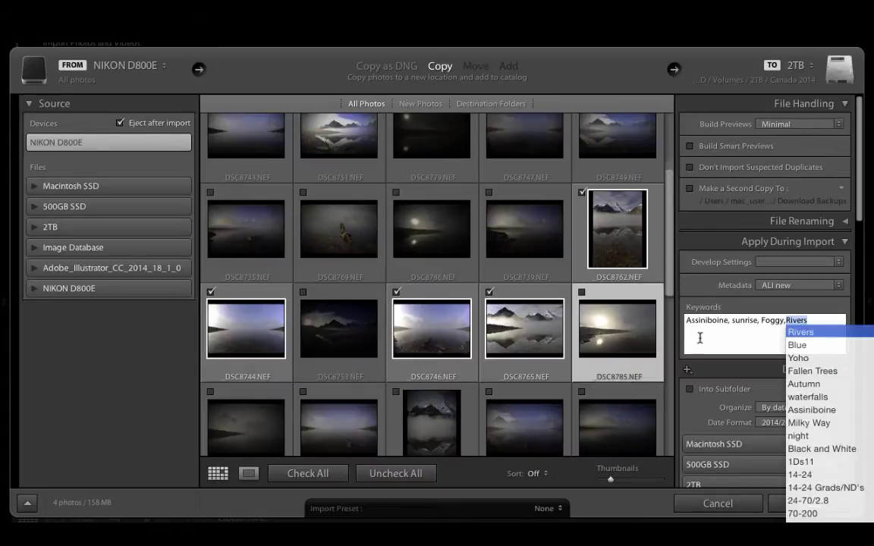
key("BackSpace")
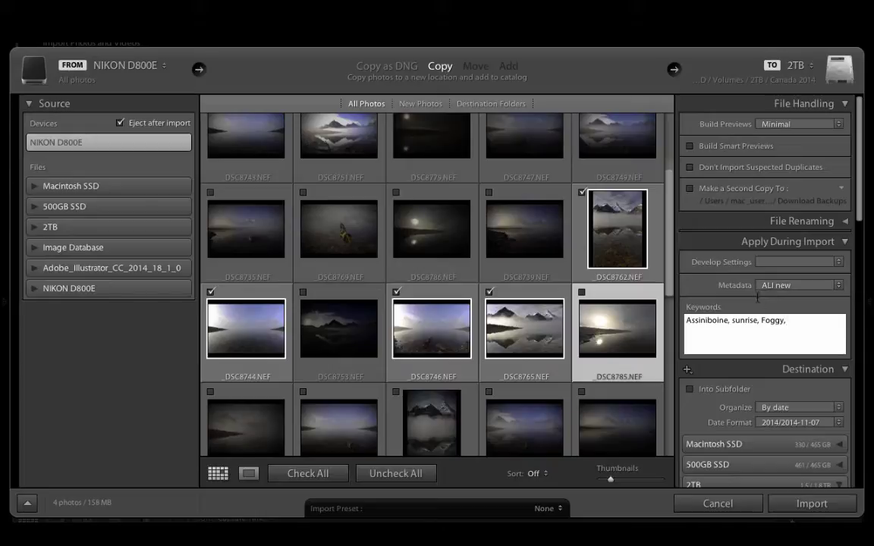
Set the import destination to /Volumes/2TB/Canada 2014.
left_click(767, 84)
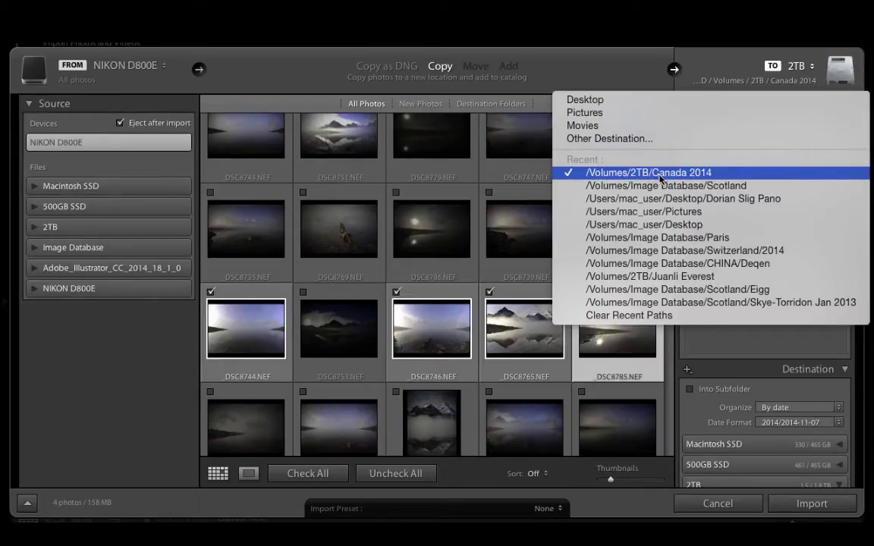
left_click(706, 173)
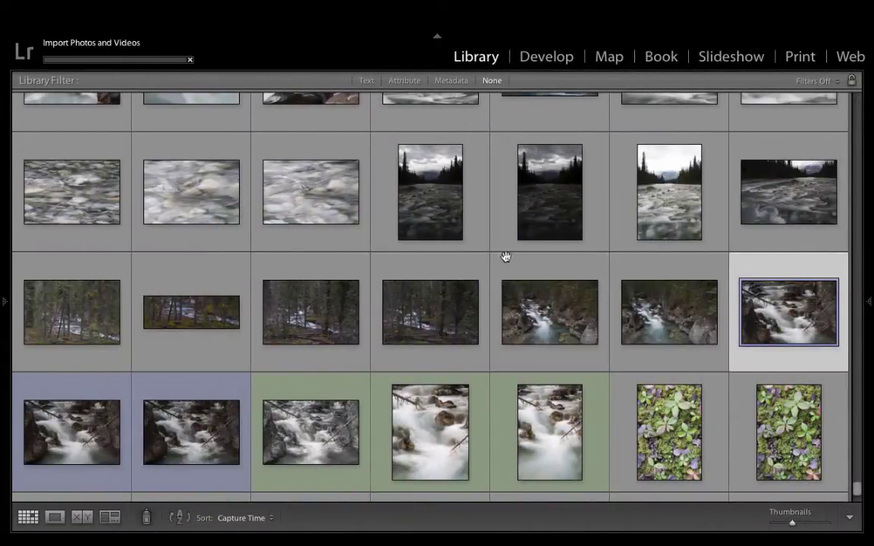
Hide the left panels, show the keywording and histogram panels, and check a photo in Loupe view.
mouse_move(4, 302)
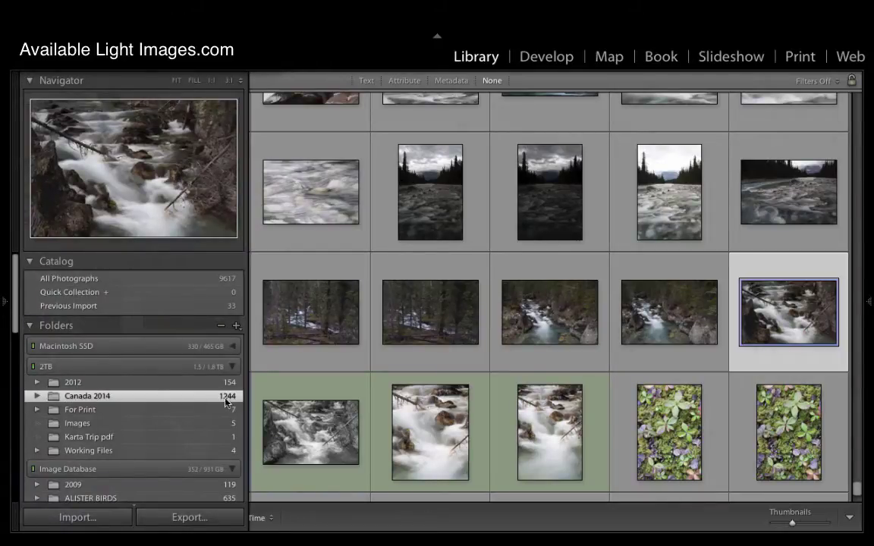
key("Tab")
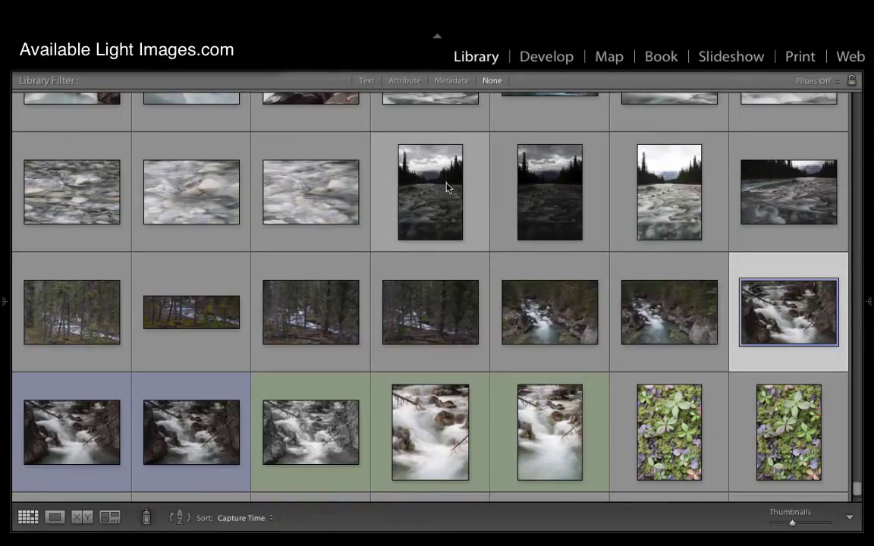
key("F8")
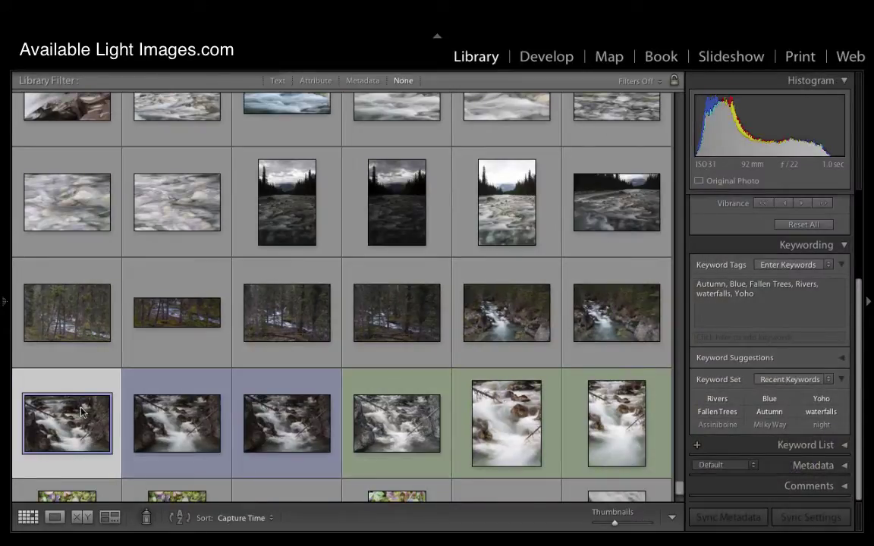
double_click(369, 407)
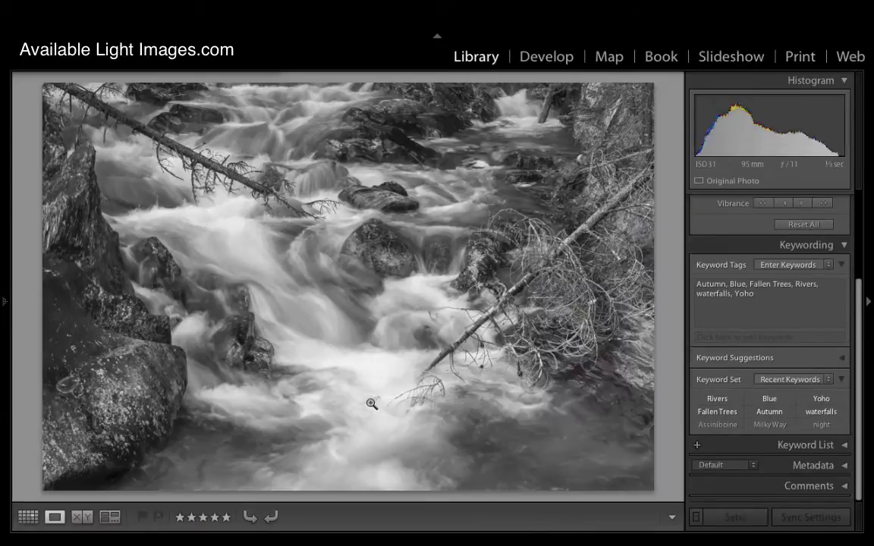
left_click(27, 517)
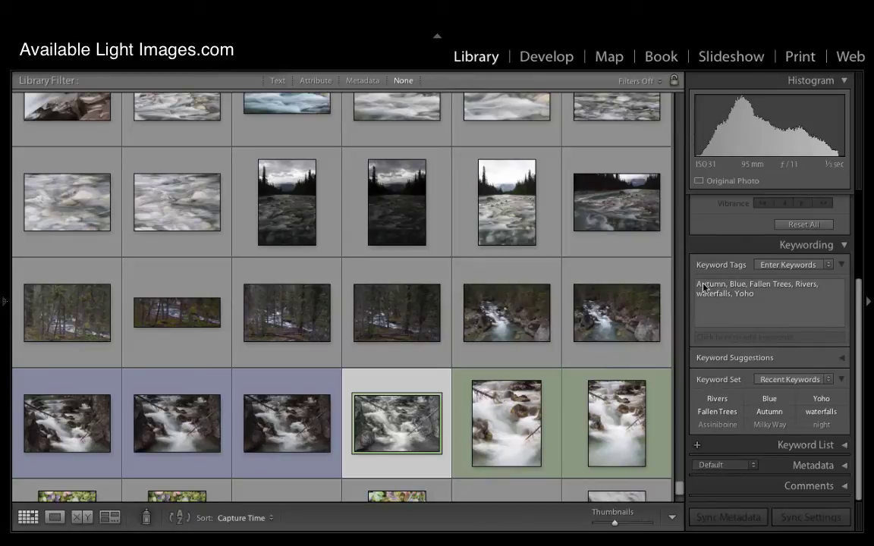
mouse_move(713, 294)
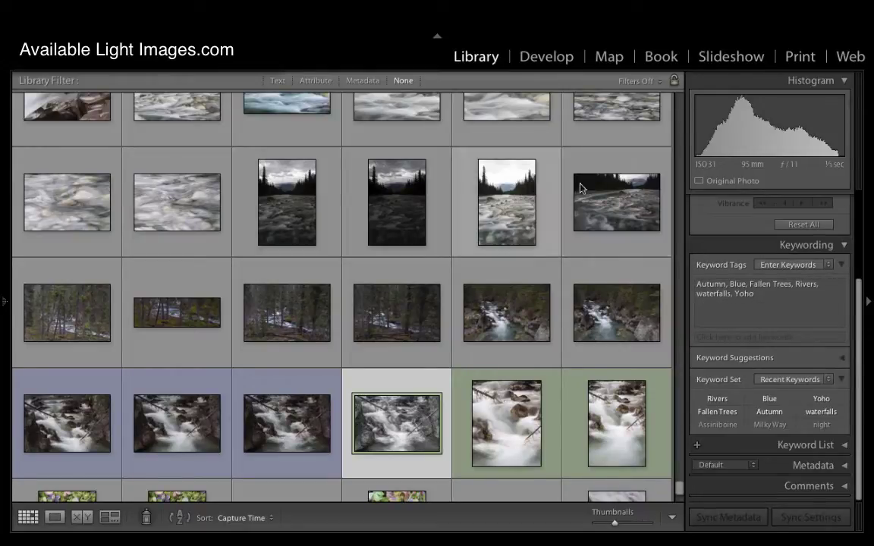
Run a Text filter search for 'rivers' in the Library Filter bar.
left_click(277, 80)
type("rivers")
left_click(529, 99)
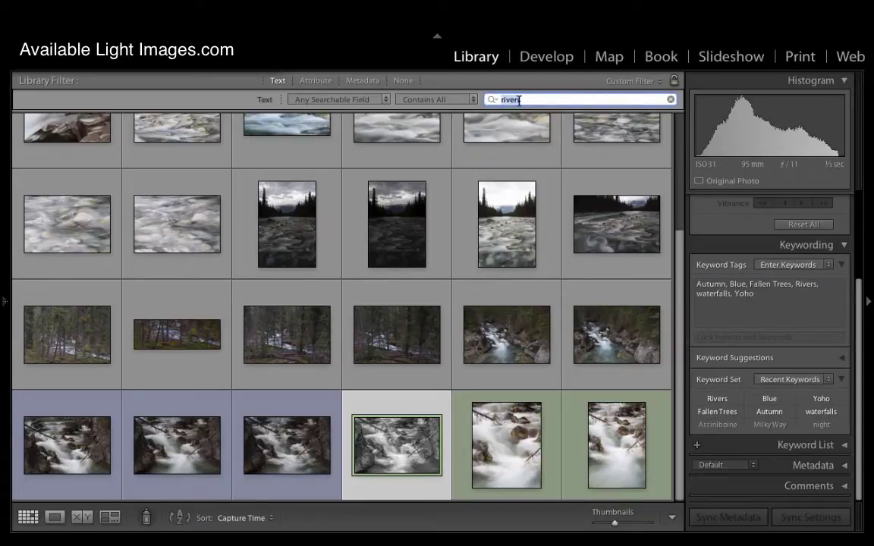
key("Return")
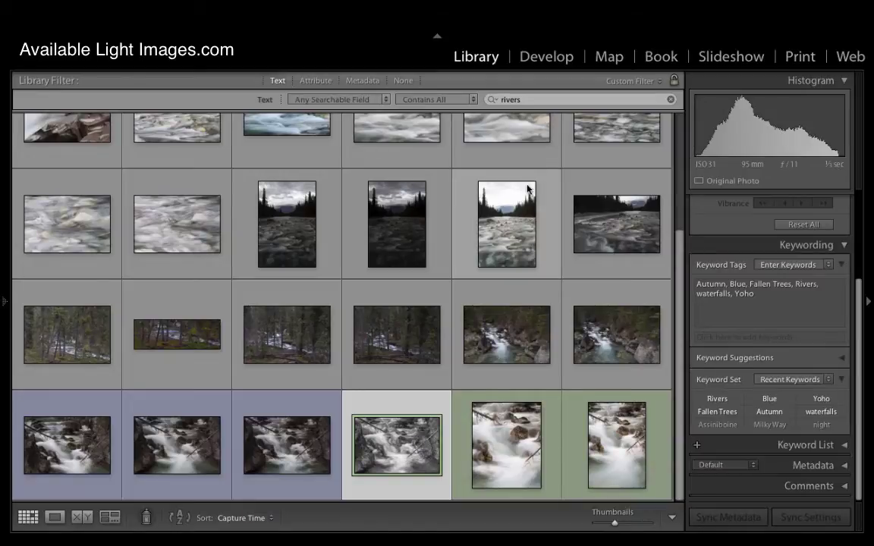
scroll(529, 190, "up", 3)
scroll(529, 189, "down", 3)
scroll(529, 189, "up", 1)
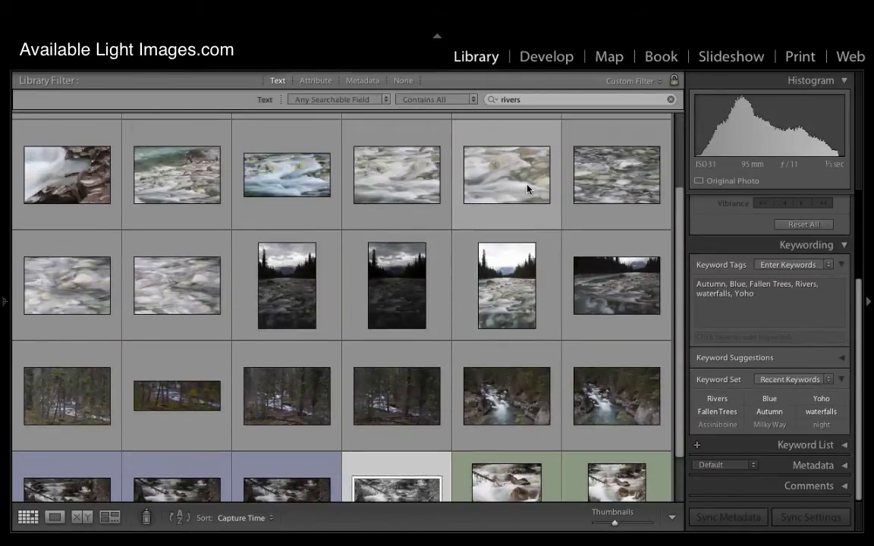
scroll(528, 190, "up", 1)
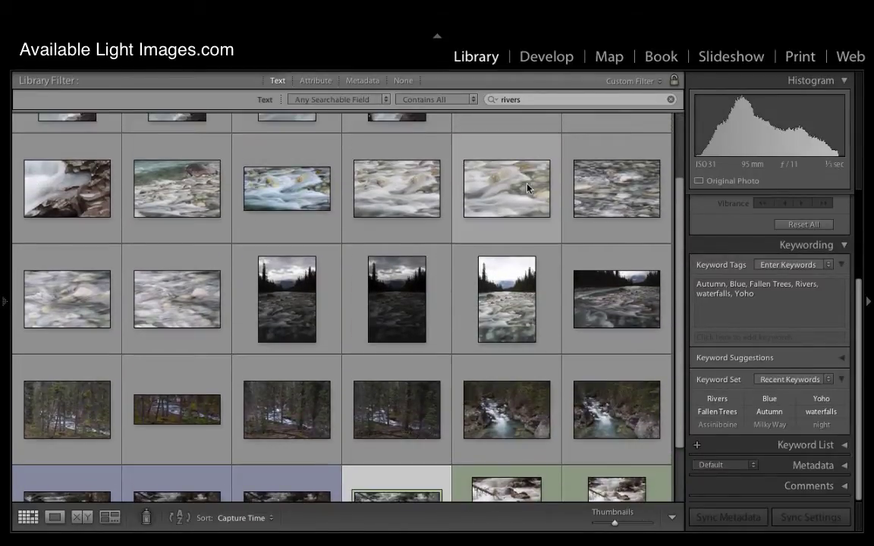
Add an Attribute filter showing only photos rated 4 stars and higher.
left_click(317, 80)
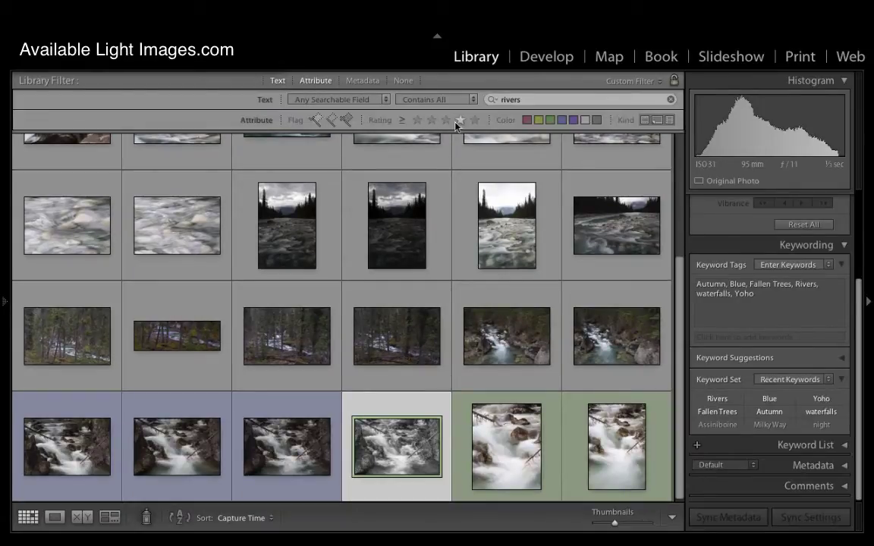
left_click(457, 122)
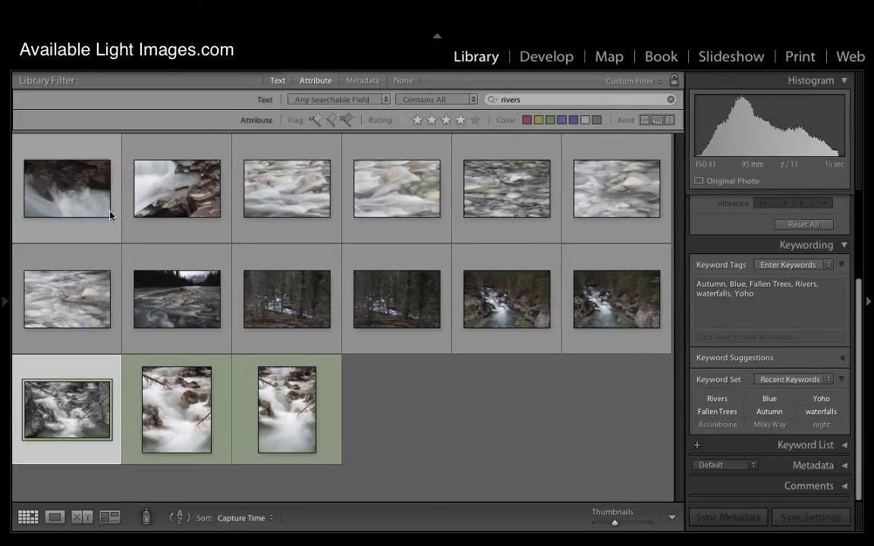
Open the first rivers photo and rate the first five photos 4, 4, 4, 5 and 4 stars.
double_click(67, 198)
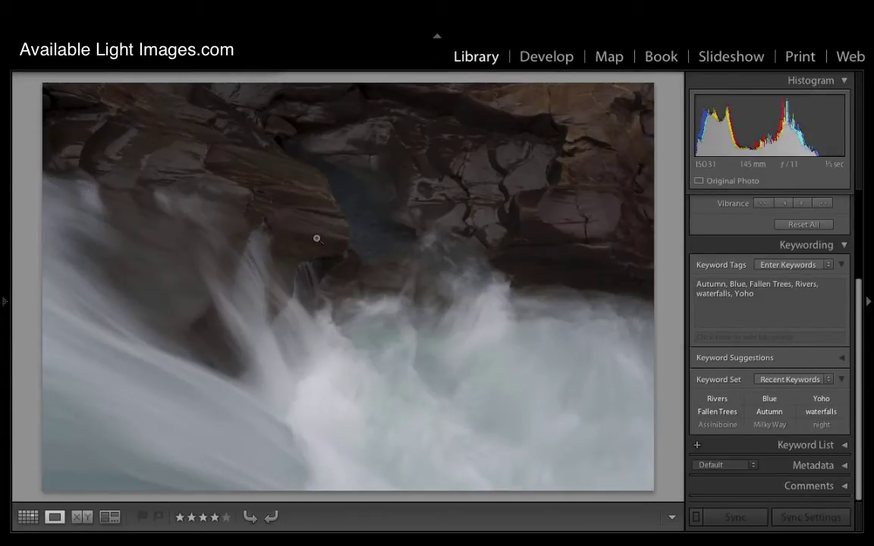
key("4")
key("Right")
key("2")
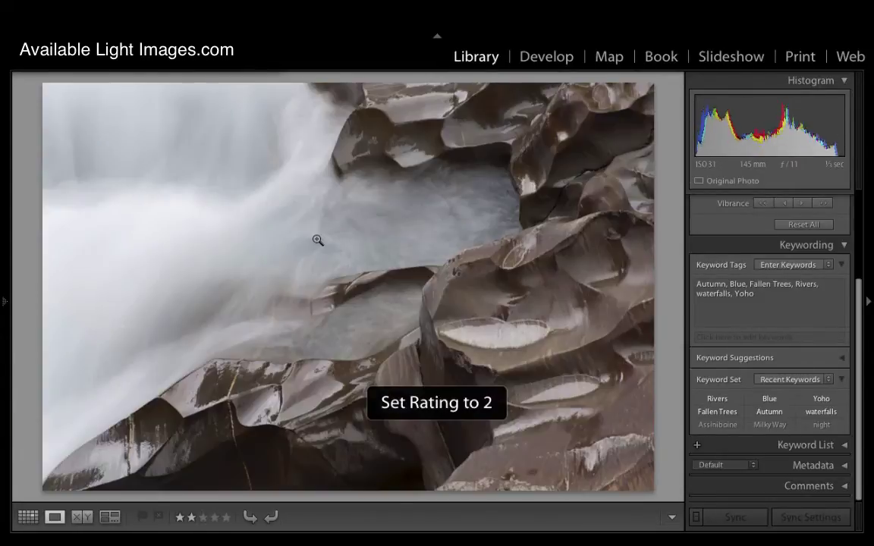
key("4")
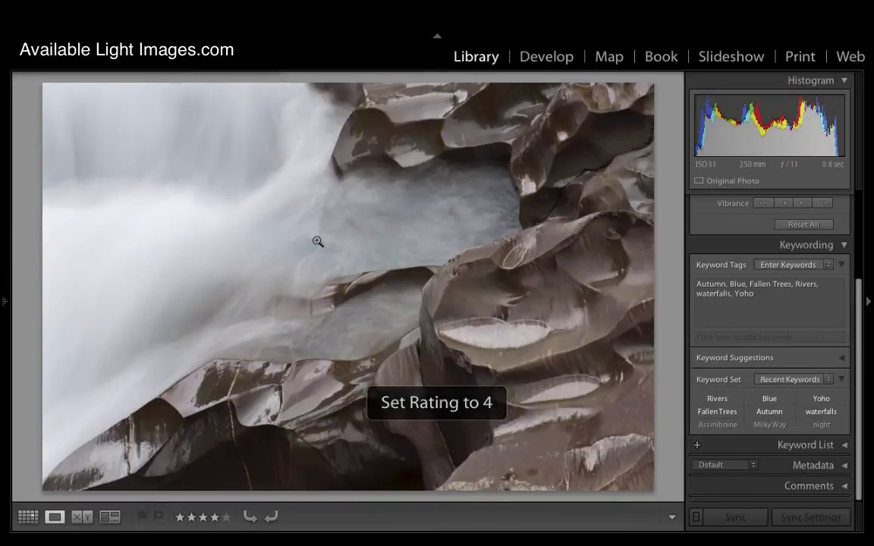
key("Right")
key("4")
key("Right")
key("5")
key("Right")
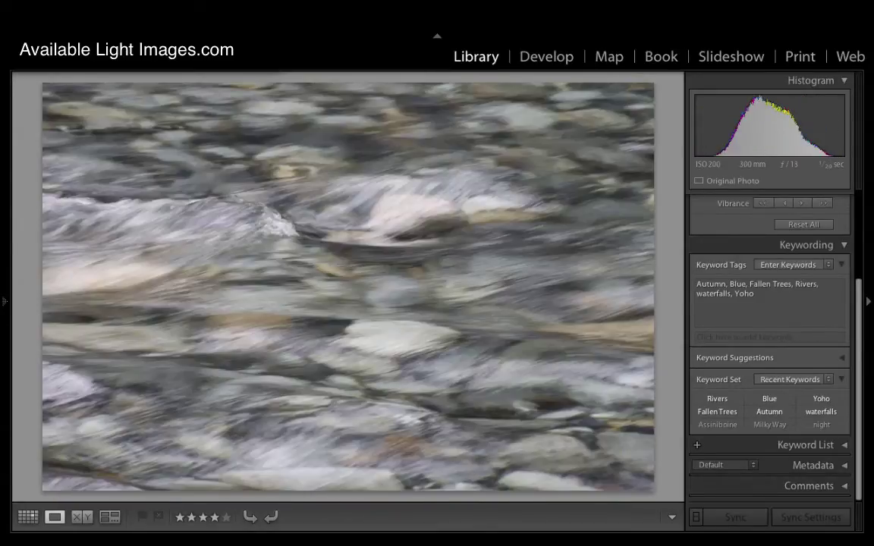
key("4")
Rate the 220 mm and 185 mm river photos 4 stars, the forest and 35 mm photos 2 stars.
key("Right")
key("4")
key("Right")
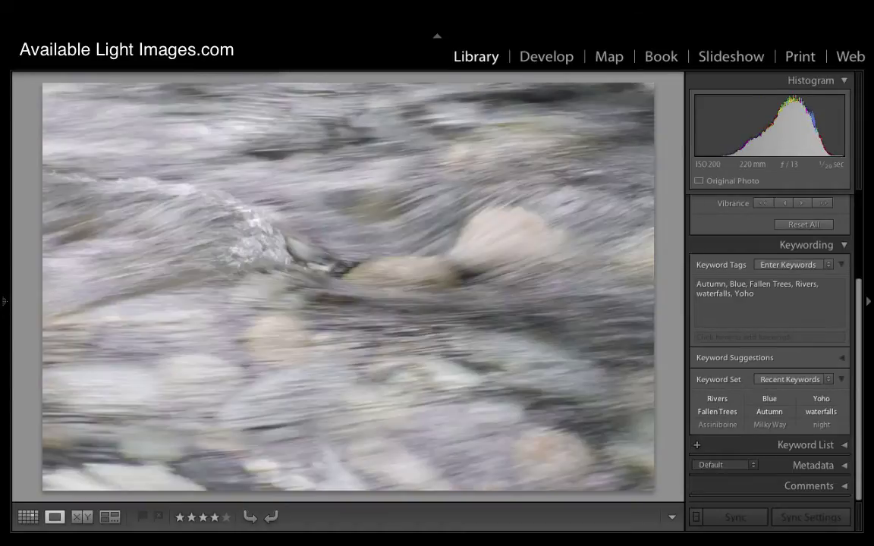
key("4")
key("Right")
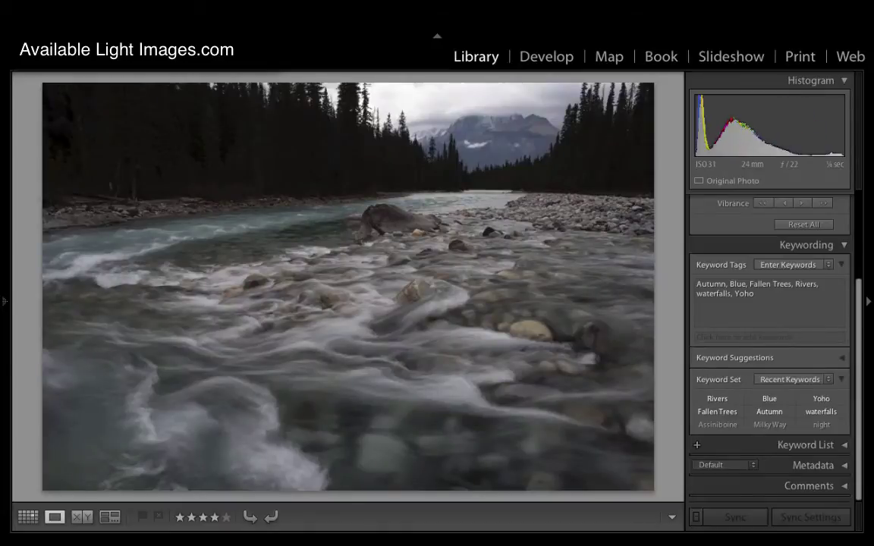
key("Right")
key("2")
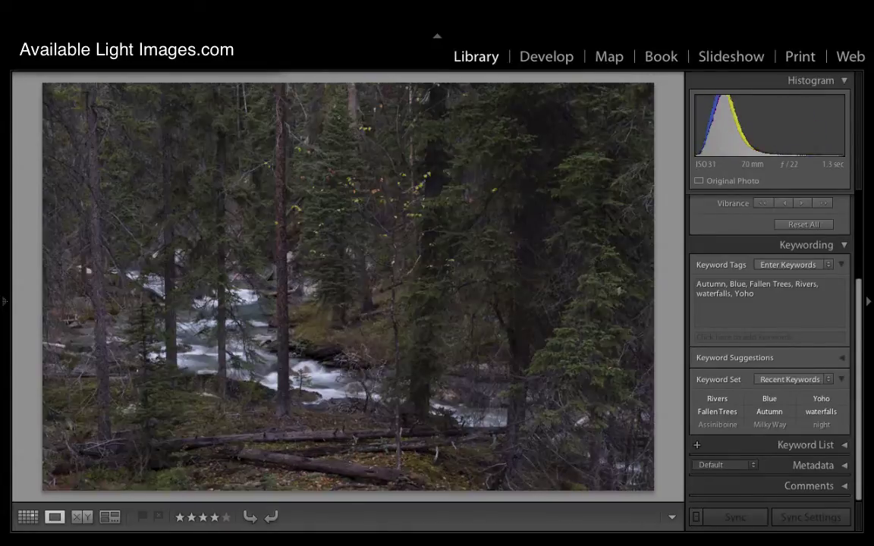
key("Right")
key("2")
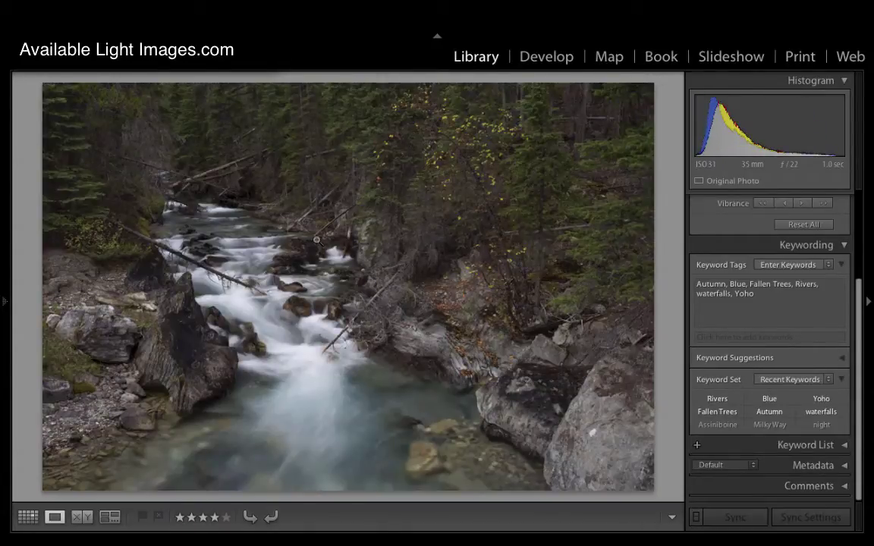
left_click(29, 518)
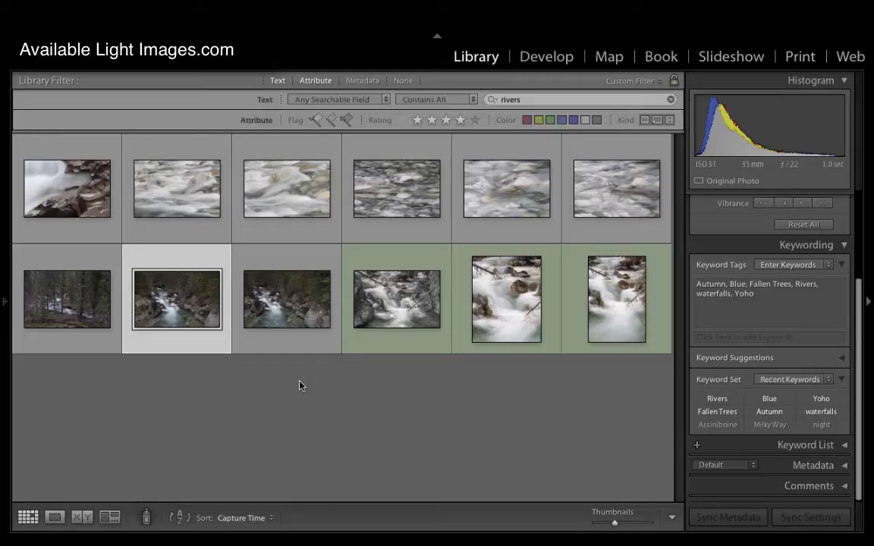
Lower the rating filter to 2 stars and higher, revealing more river photos.
left_click(431, 120)
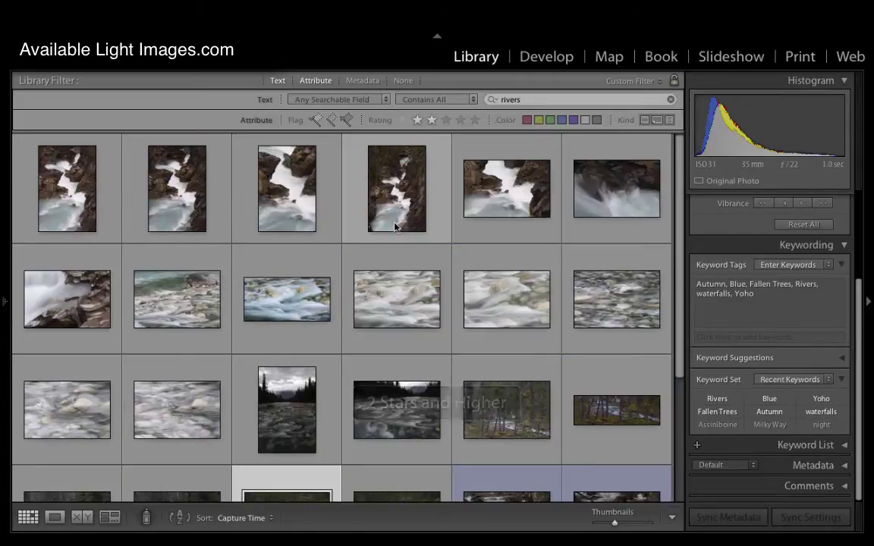
scroll(394, 227, "down", 1)
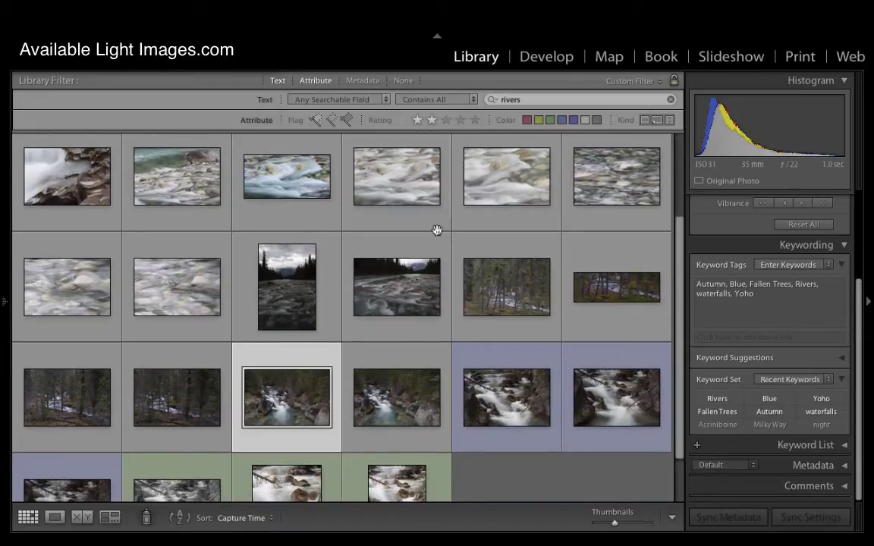
Flag the forest stream photo as a pick.
right_click(490, 296)
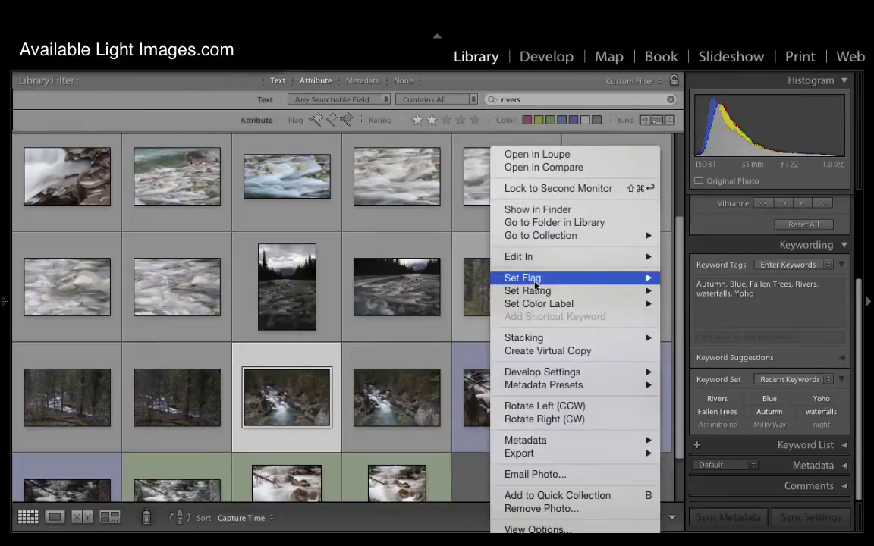
mouse_move(654, 278)
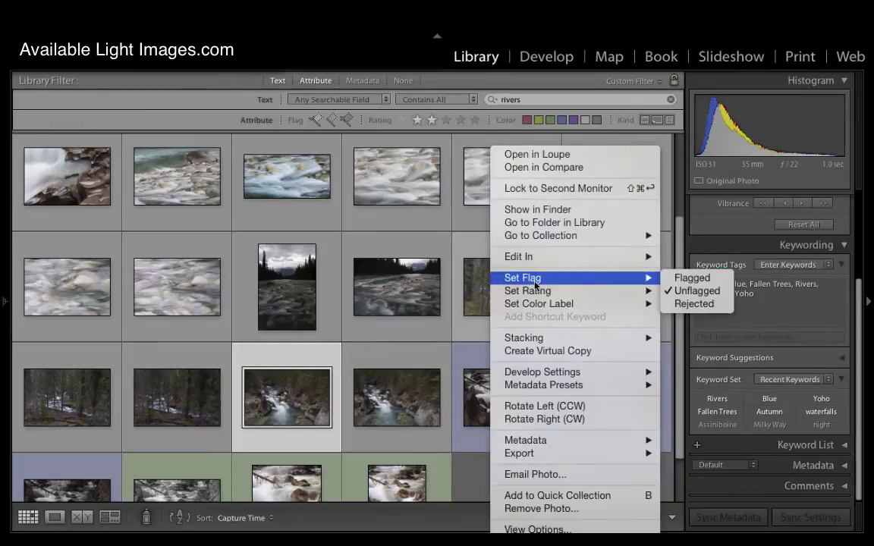
left_click(683, 278)
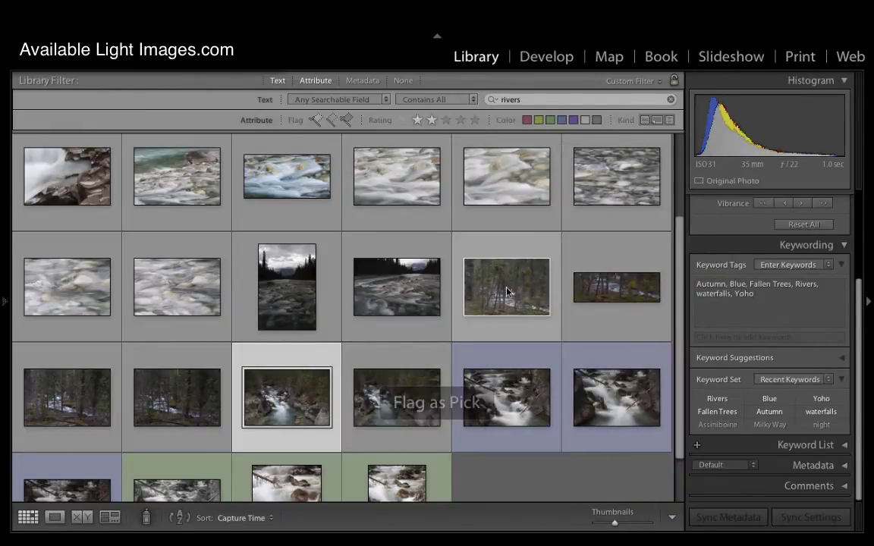
Give the forest photo a green colour label, then return to the thumbnail grid.
right_click(506, 295)
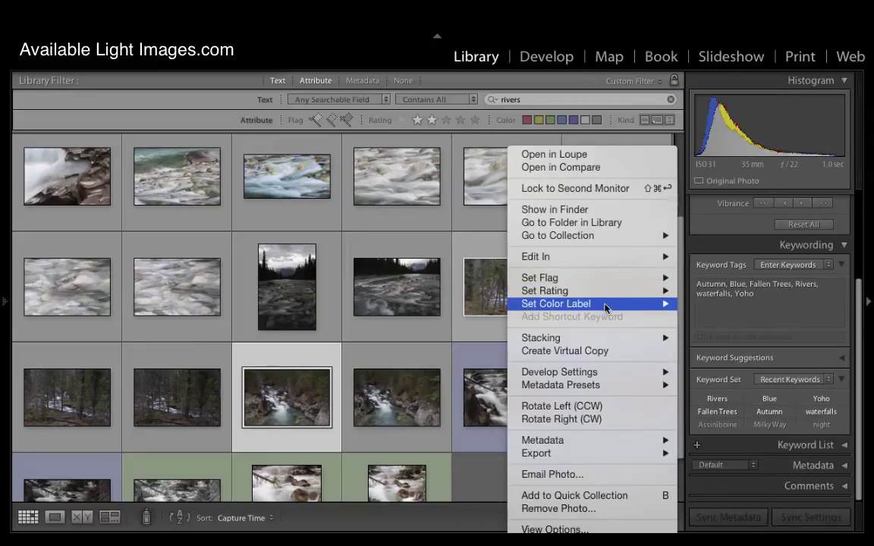
mouse_move(604, 306)
left_click(704, 330)
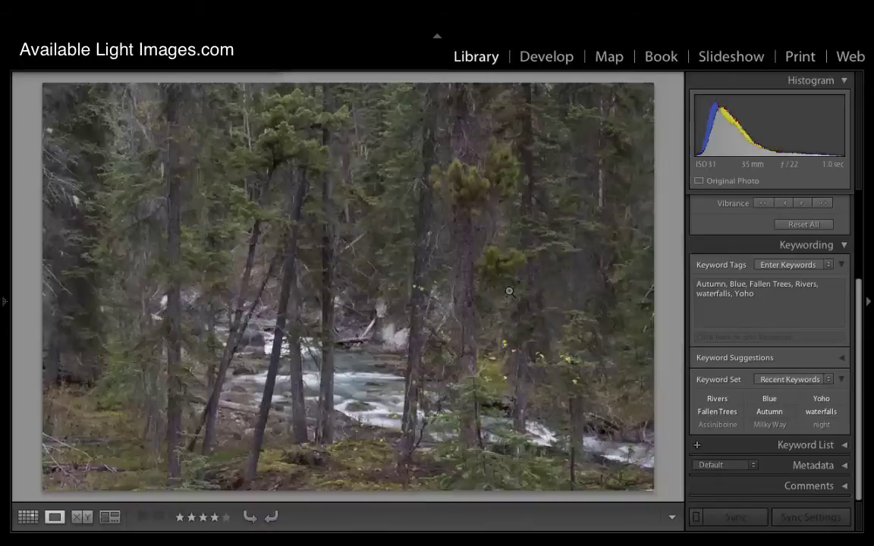
key("Right")
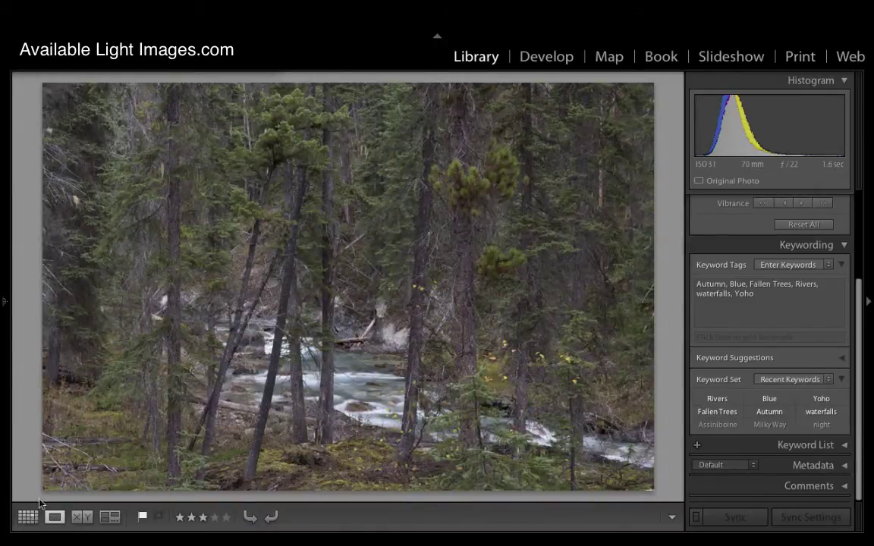
left_click(30, 516)
Change the forest photo's label from green to red and select the neighbouring panorama.
right_click(477, 262)
mouse_move(592, 278)
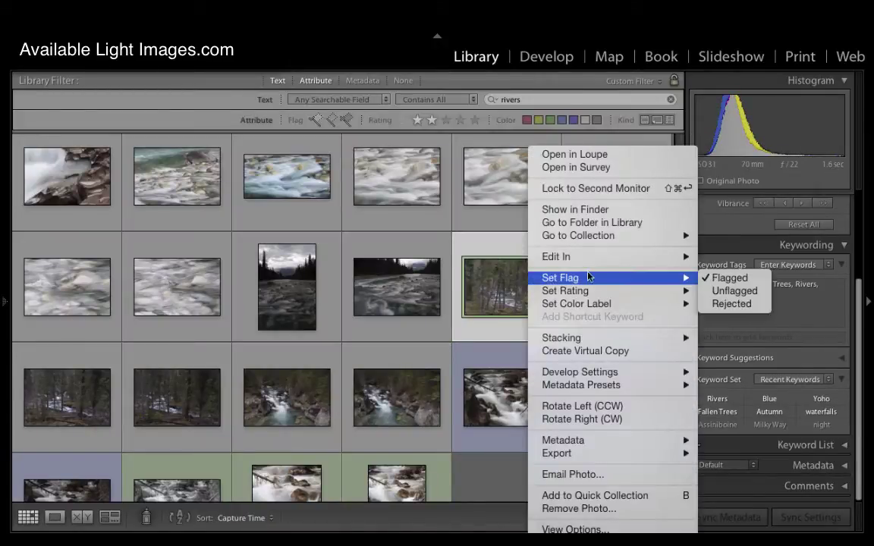
mouse_move(641, 305)
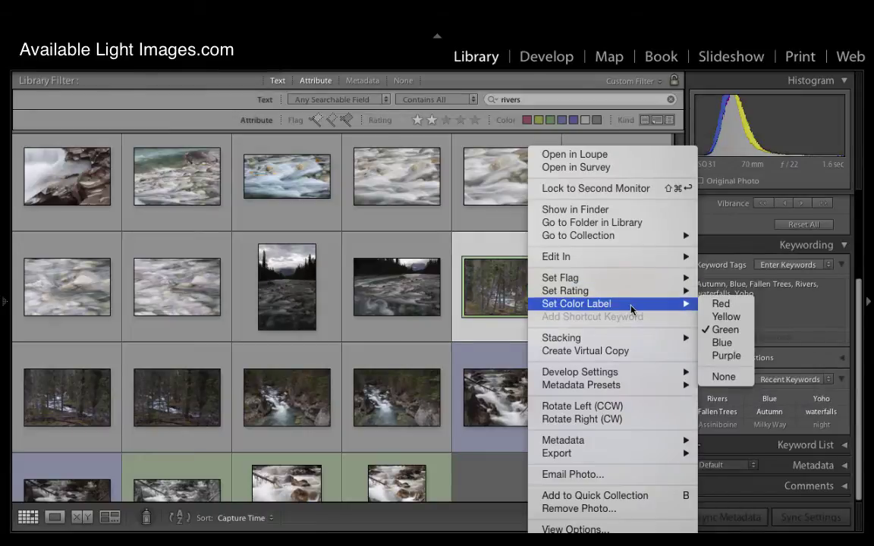
left_click(719, 303)
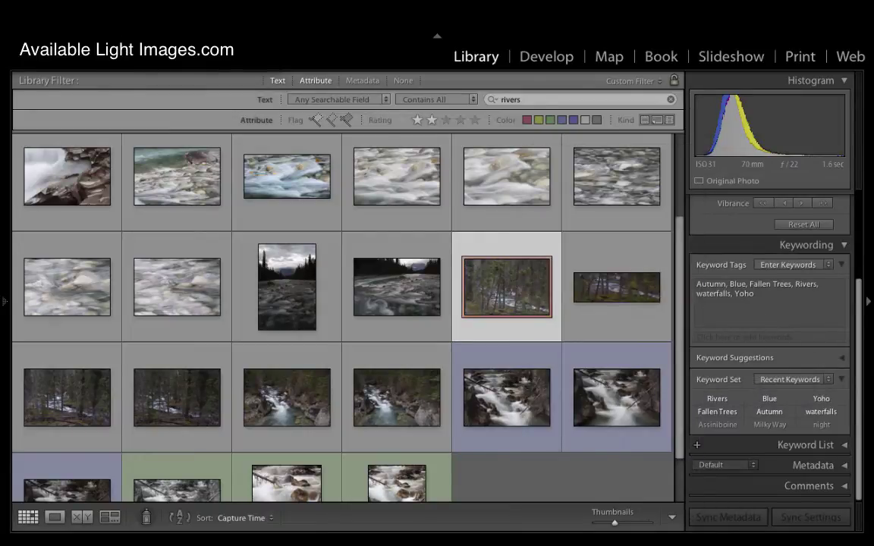
left_click(604, 259)
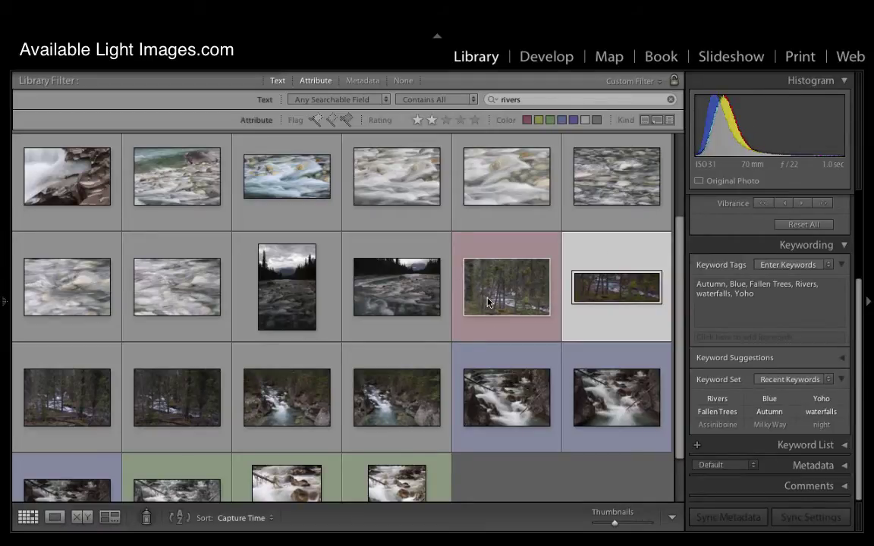
scroll(485, 296, "down", 1)
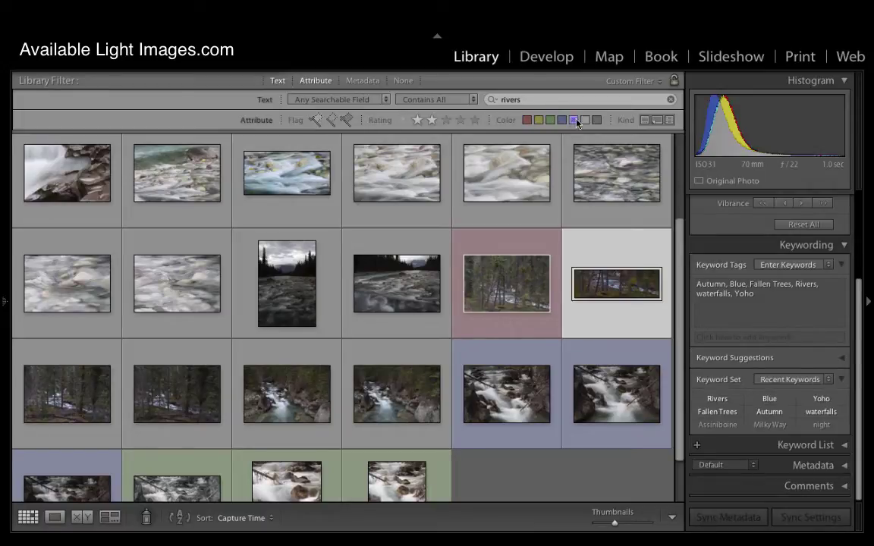
scroll(324, 266, "up", 1)
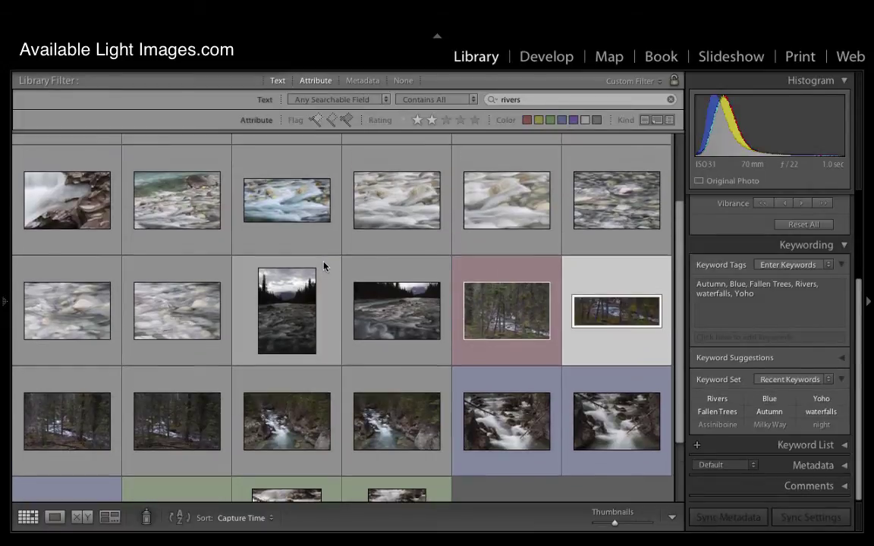
Show the Metadata filter, try the 70-300 mm and 24-70 mm lenses, then include all lenses.
left_click(356, 82)
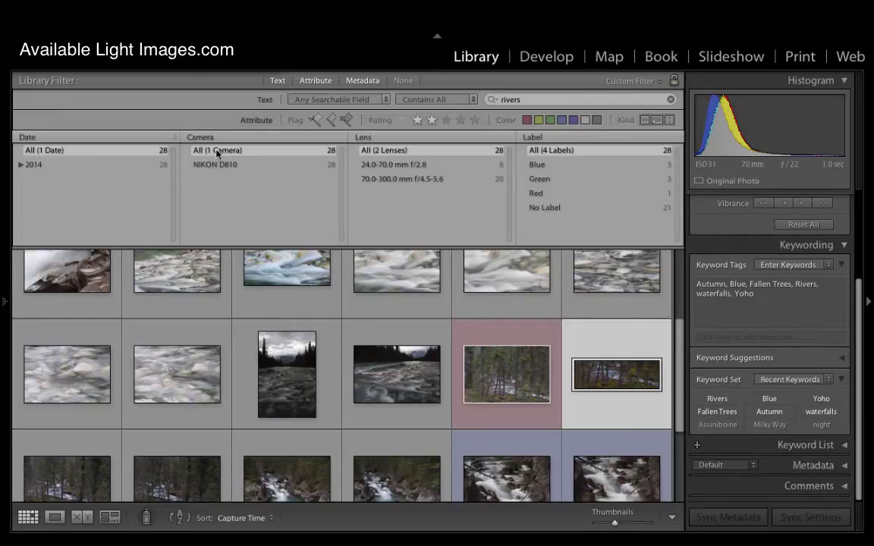
left_click(389, 179)
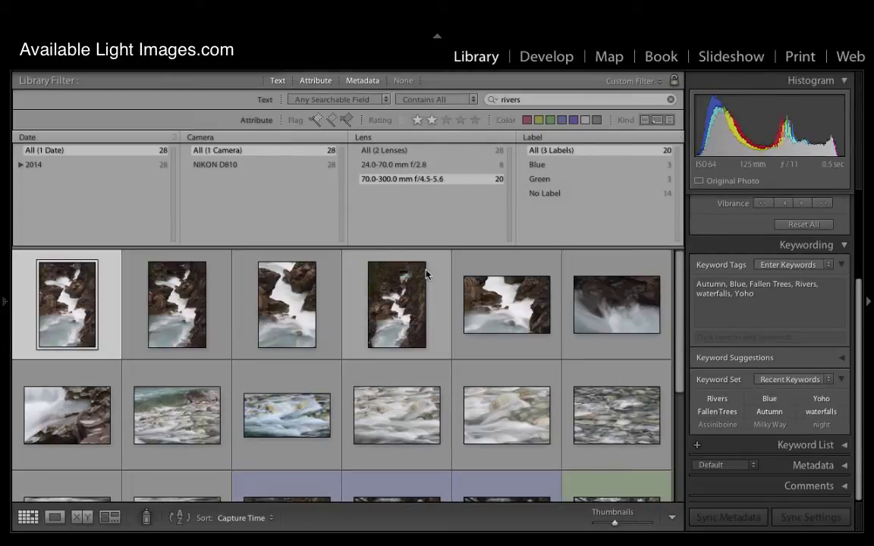
scroll(452, 392, "down", 5)
scroll(452, 391, "up", 4)
left_click(401, 165)
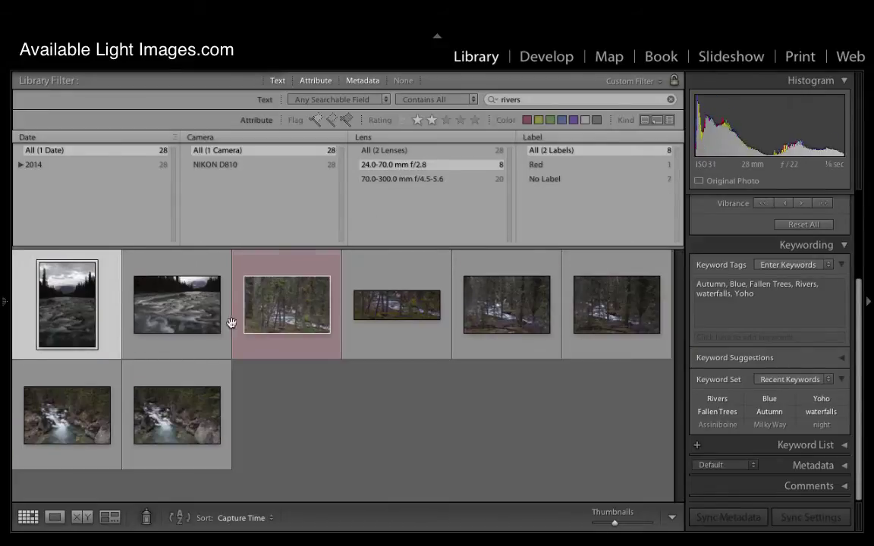
left_click(414, 150)
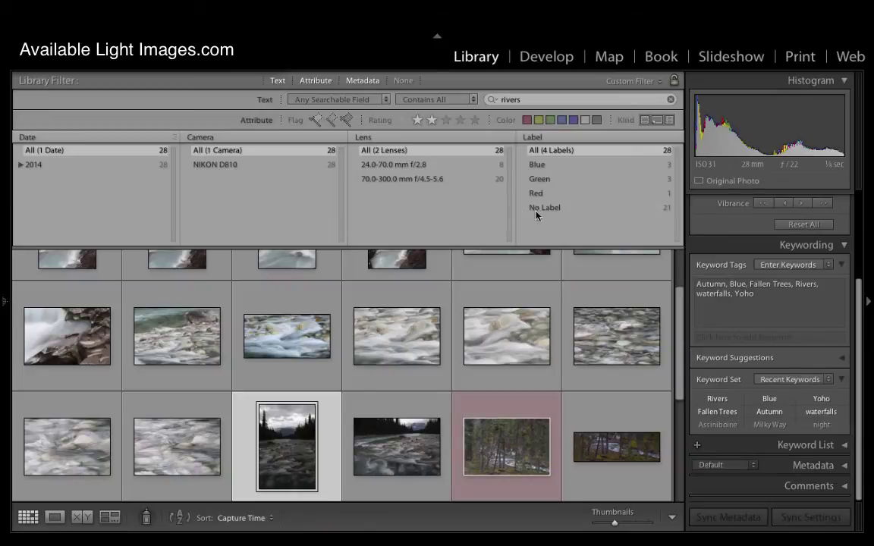
scroll(440, 296, "up", 2)
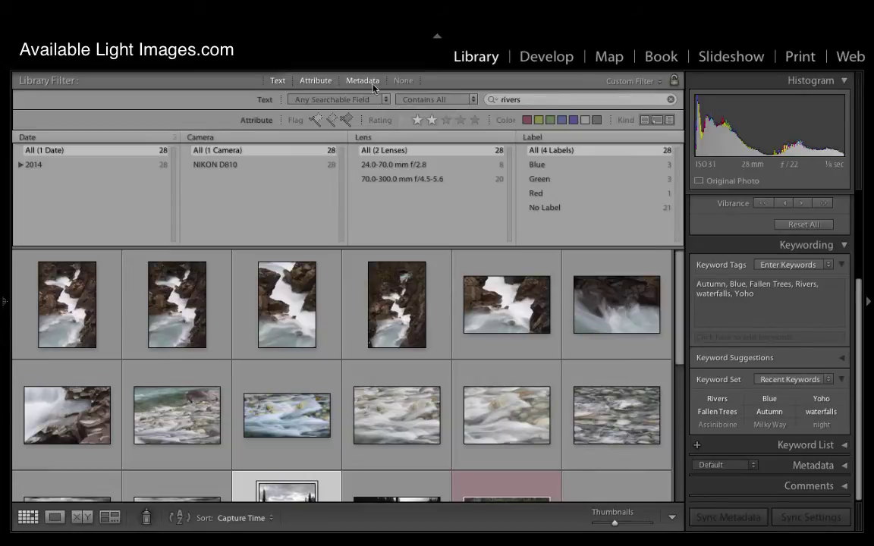
Set the Library Filter to None and collapse the right-hand panels.
left_click(403, 81)
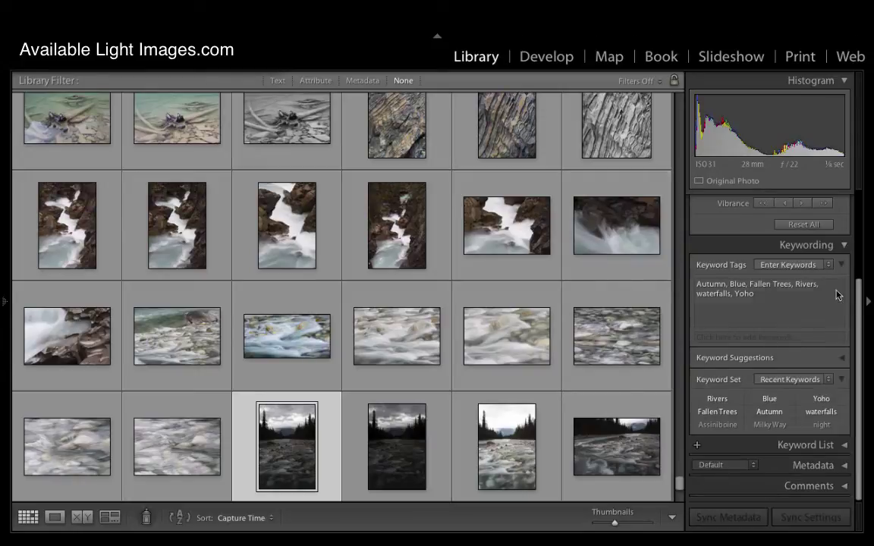
left_click(868, 304)
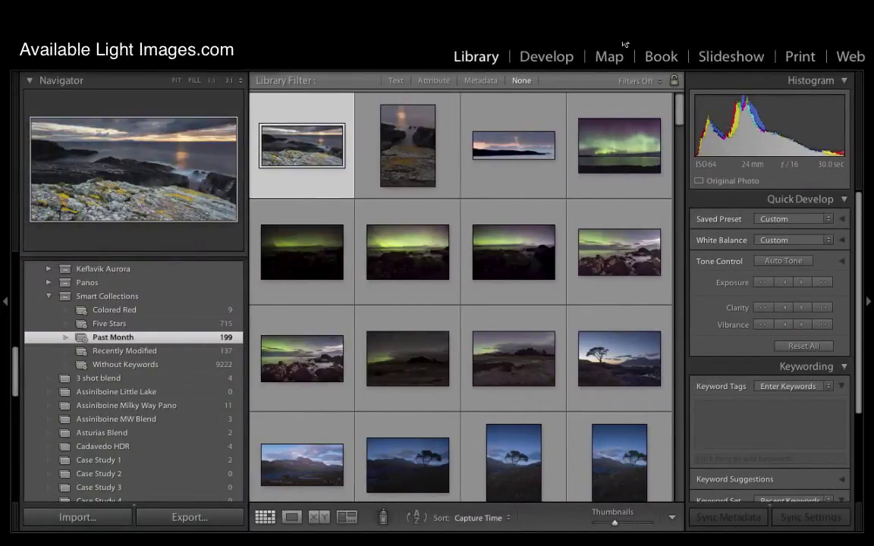
Collapse the Smart Collections group in the left panel's Collections list.
scroll(189, 308, "up", 2)
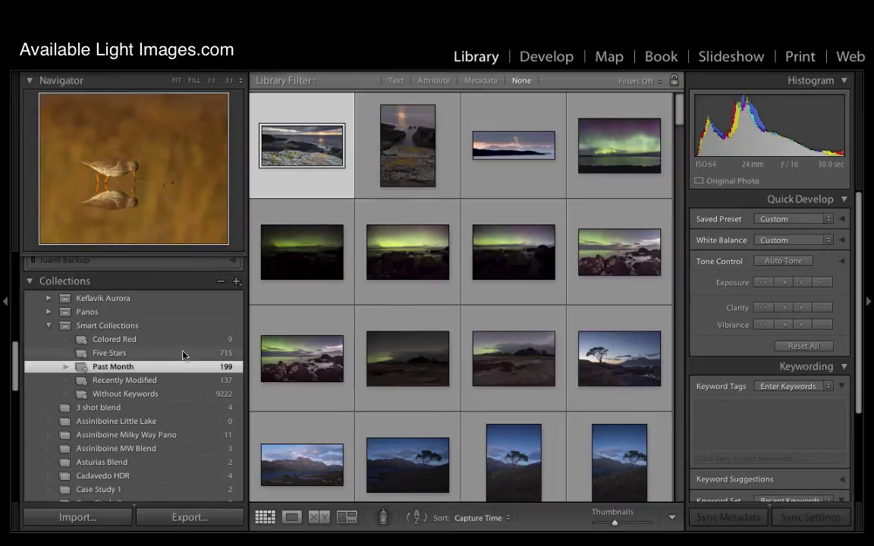
left_click(49, 326)
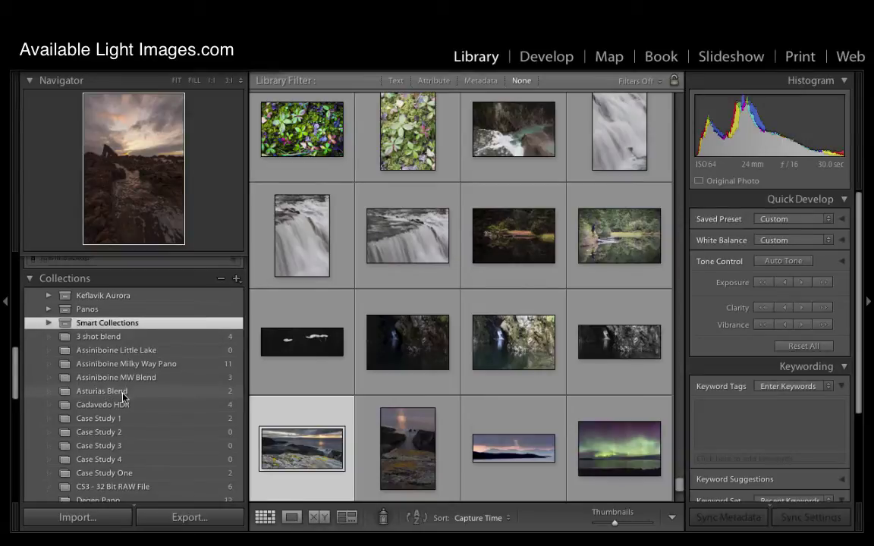
scroll(119, 398, "down", 5)
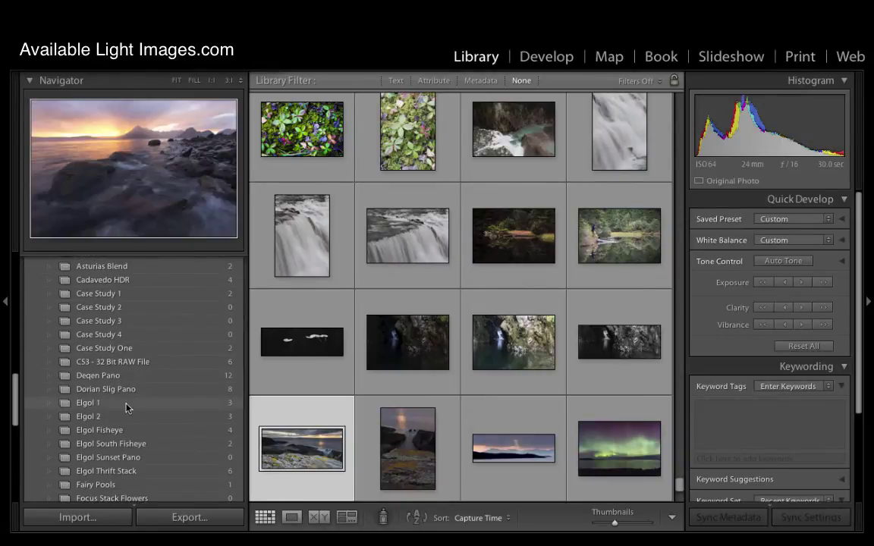
scroll(132, 411, "down", 1)
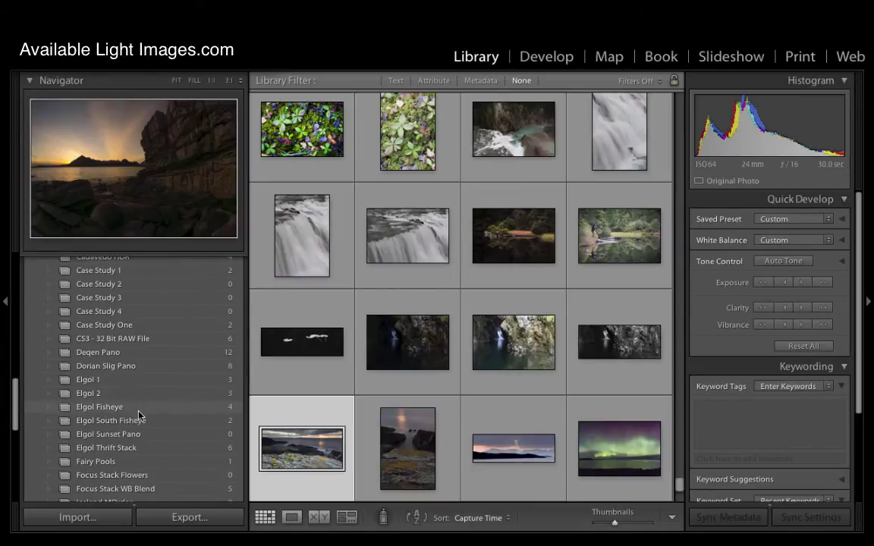
scroll(139, 416, "up", 1)
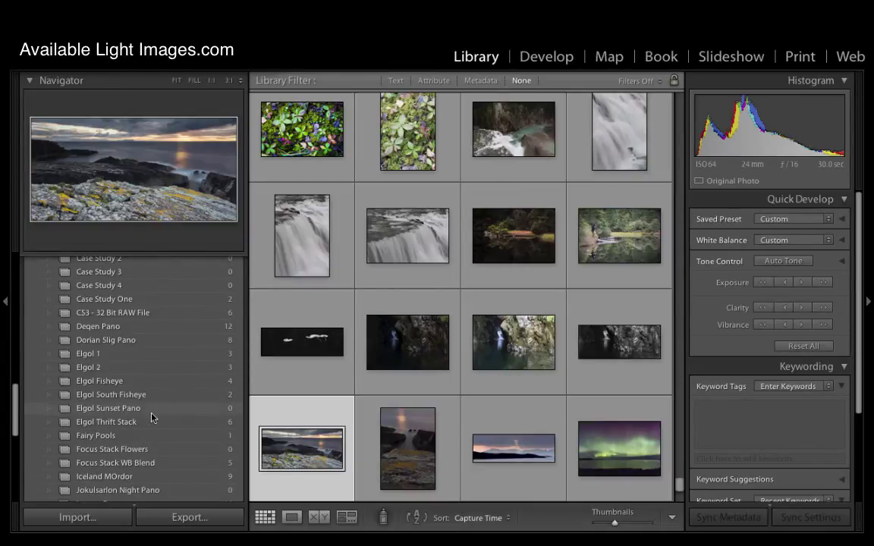
scroll(157, 416, "up", 1)
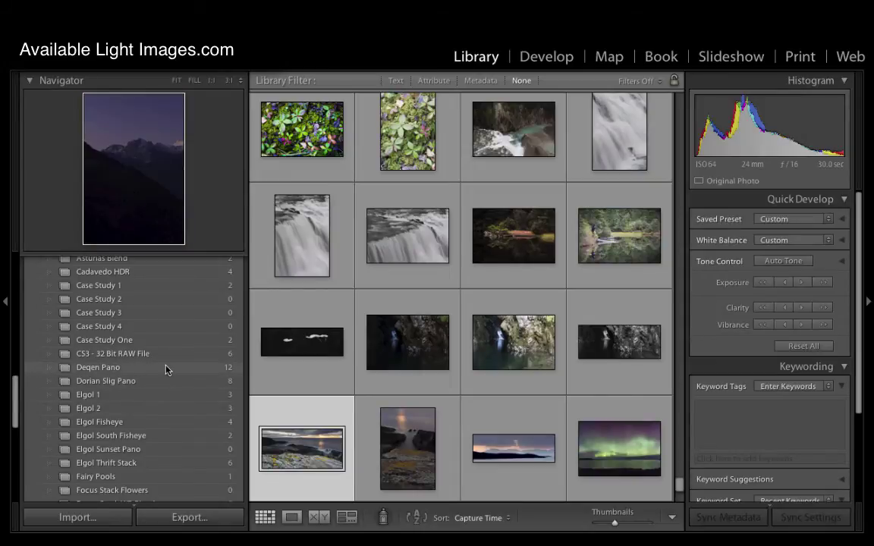
scroll(166, 369, "up", 2)
scroll(166, 369, "up", 8)
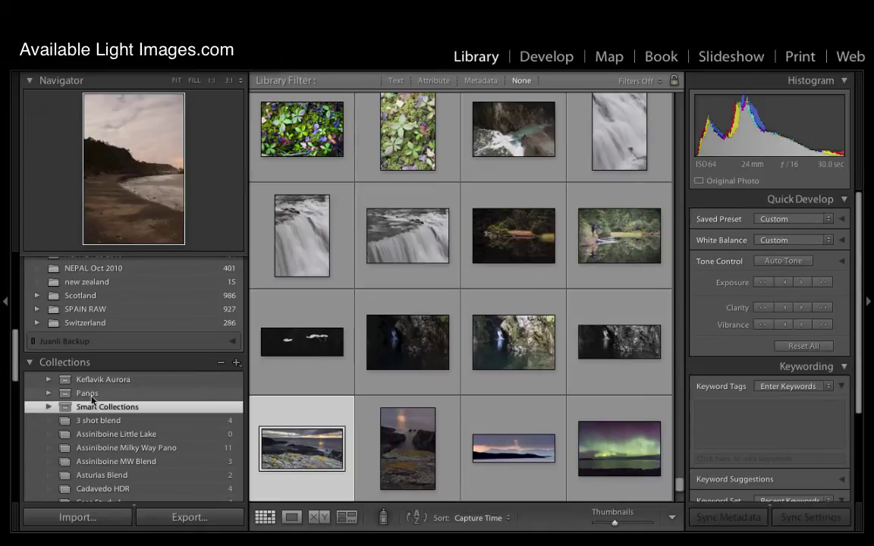
Expand Smart Collections and view Past Month, Recently Modified and Without Keywords, ending on Past Month.
left_click(49, 406)
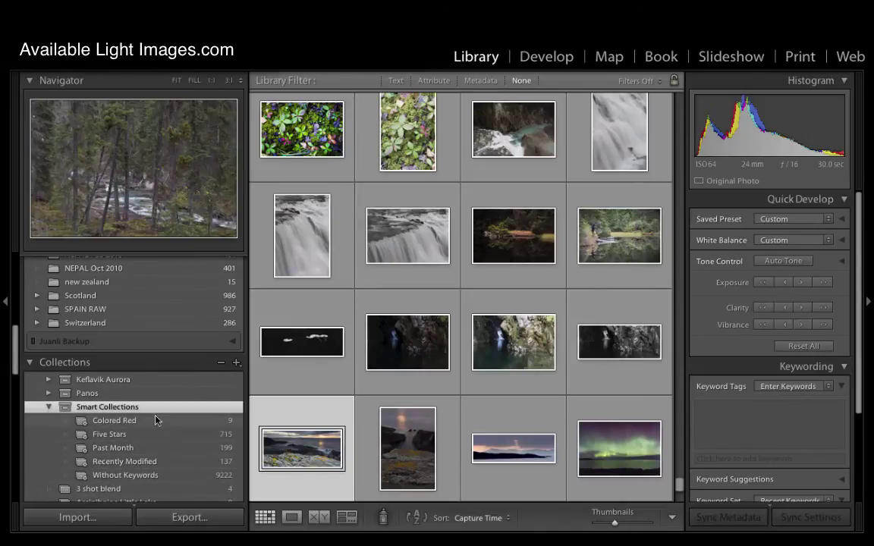
scroll(141, 376, "down", 1)
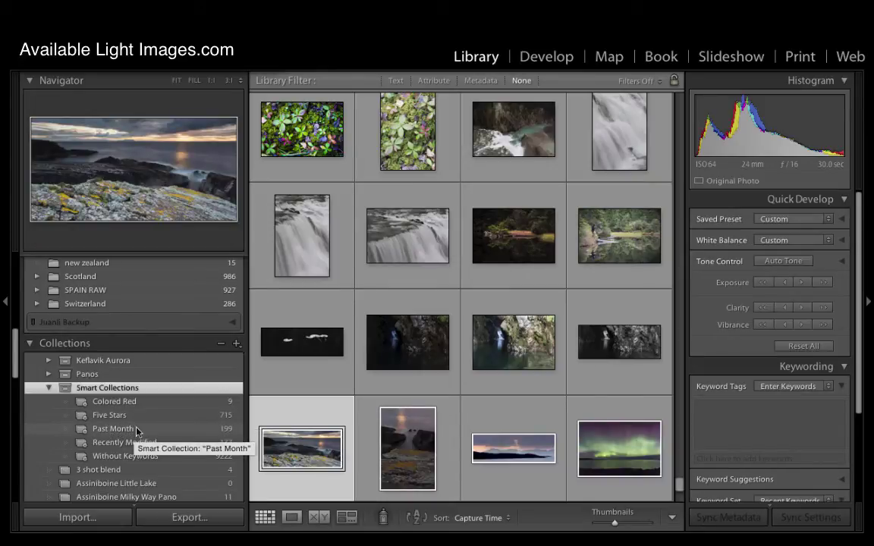
left_click(179, 432)
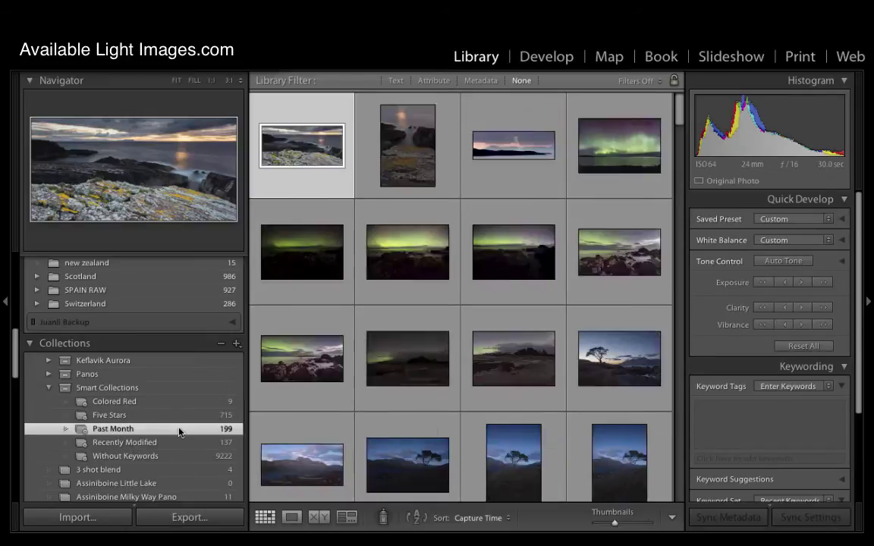
left_click(131, 447)
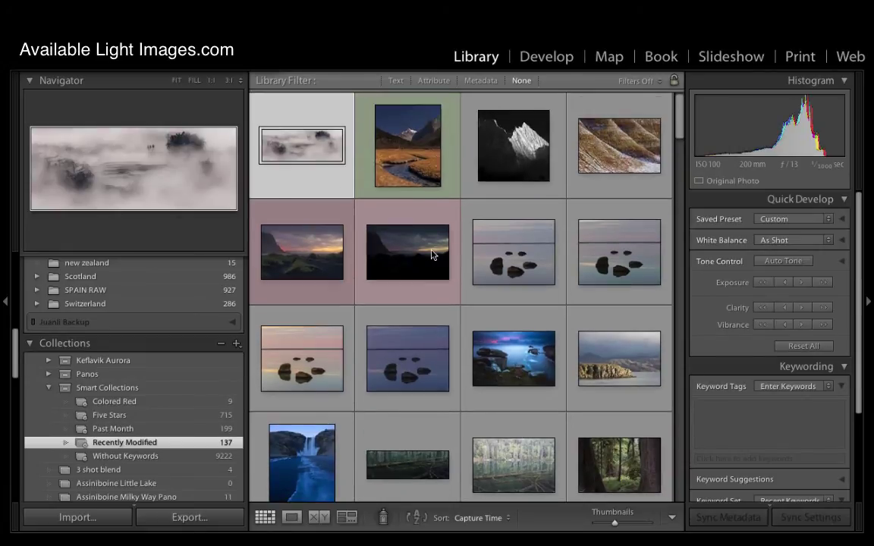
left_click(125, 457)
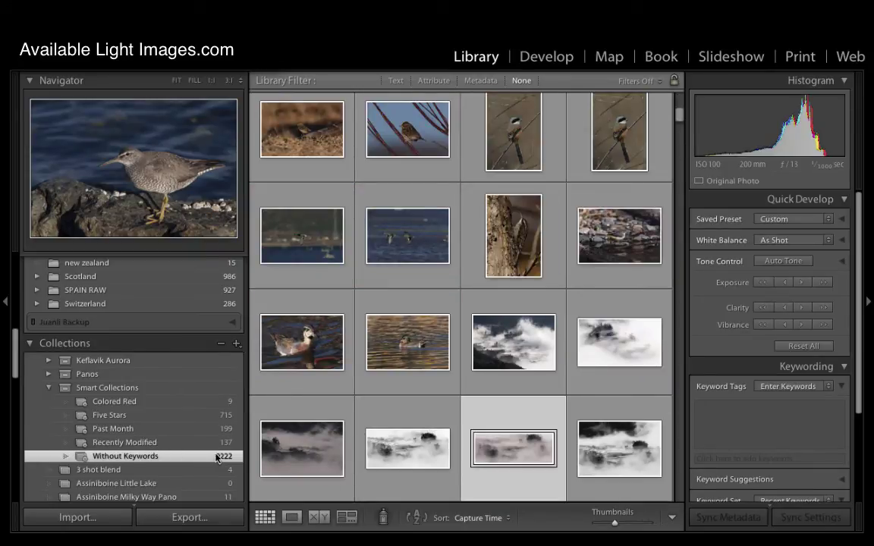
left_click(147, 443)
left_click(135, 428)
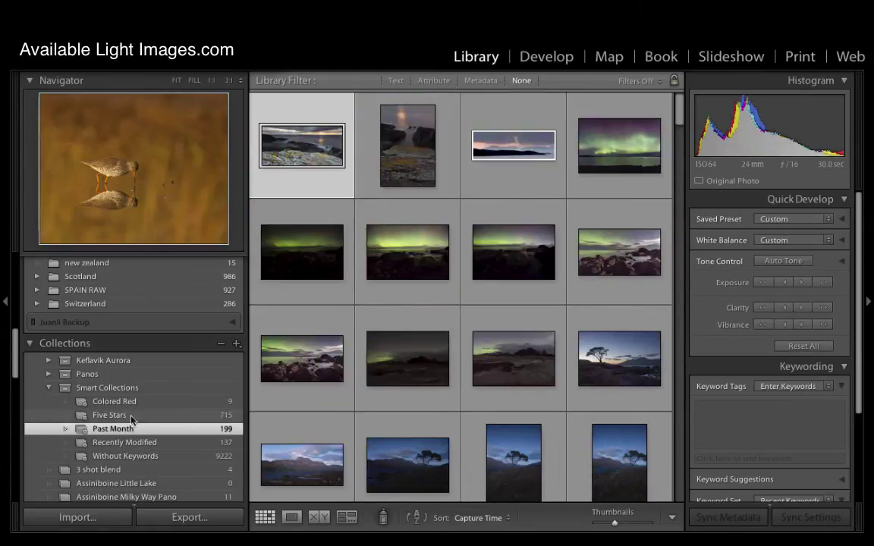
Create a smart collection named '20mm' with the rule Lens contains 20.
left_click(114, 388)
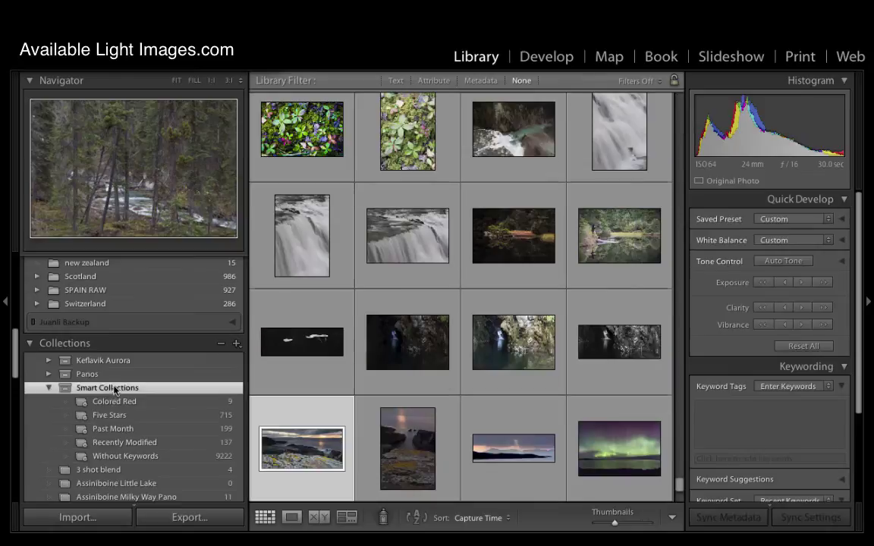
left_click(236, 346)
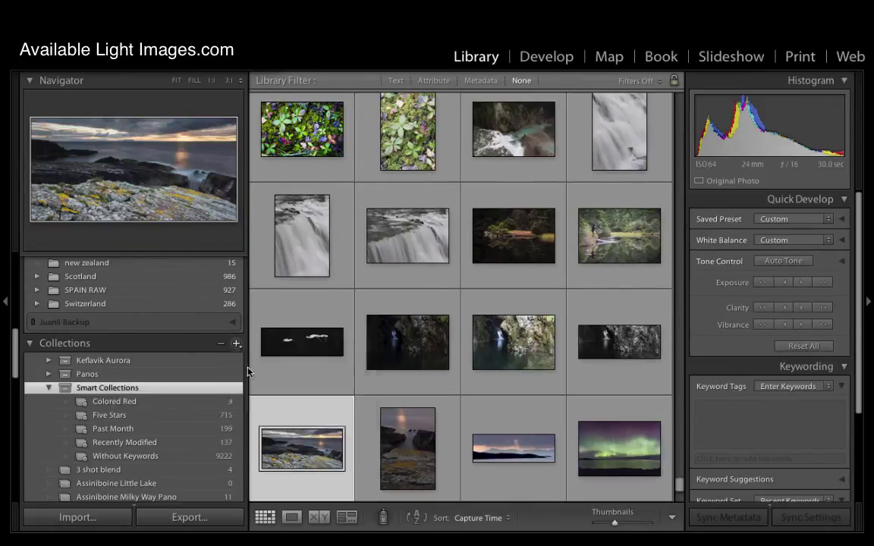
left_click(244, 370)
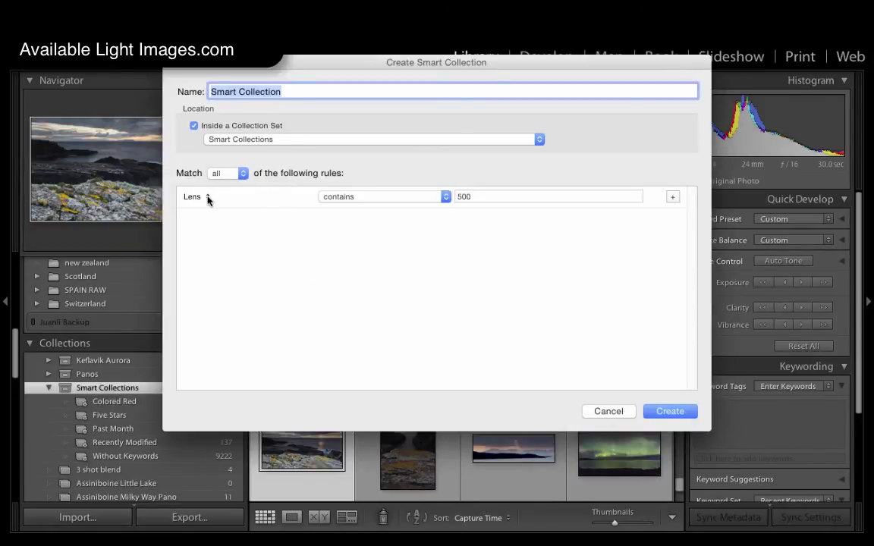
left_click(207, 197)
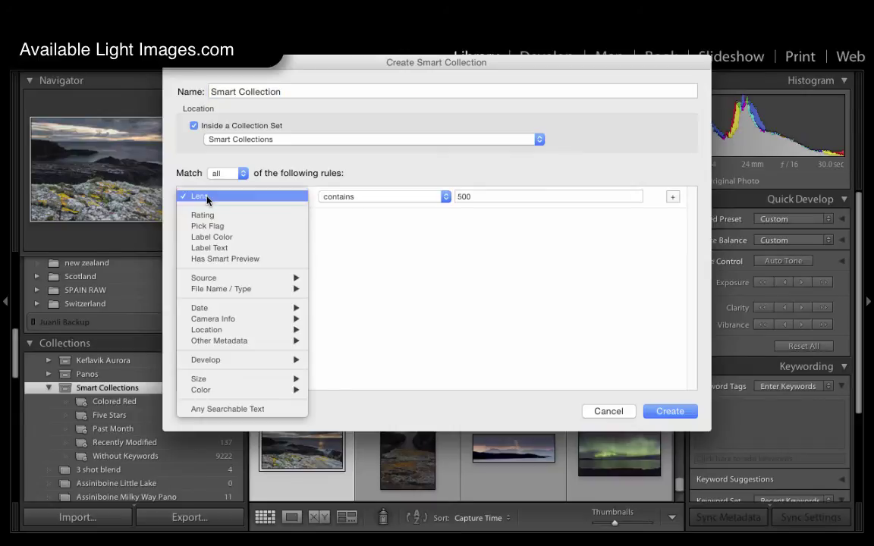
mouse_move(227, 318)
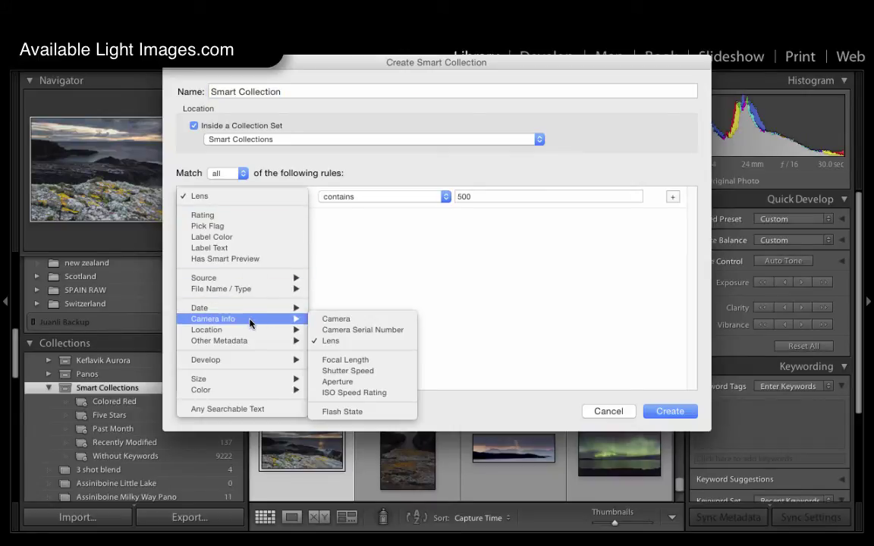
left_click(345, 340)
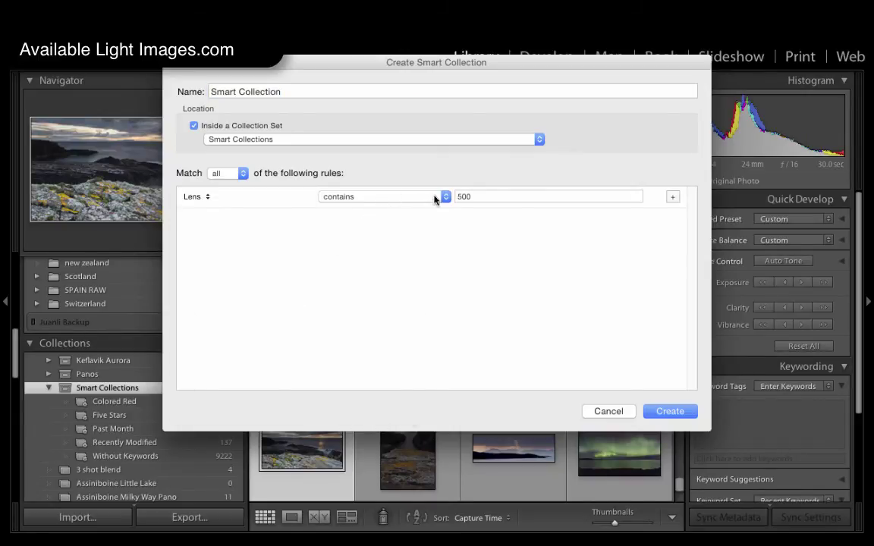
left_click(567, 200)
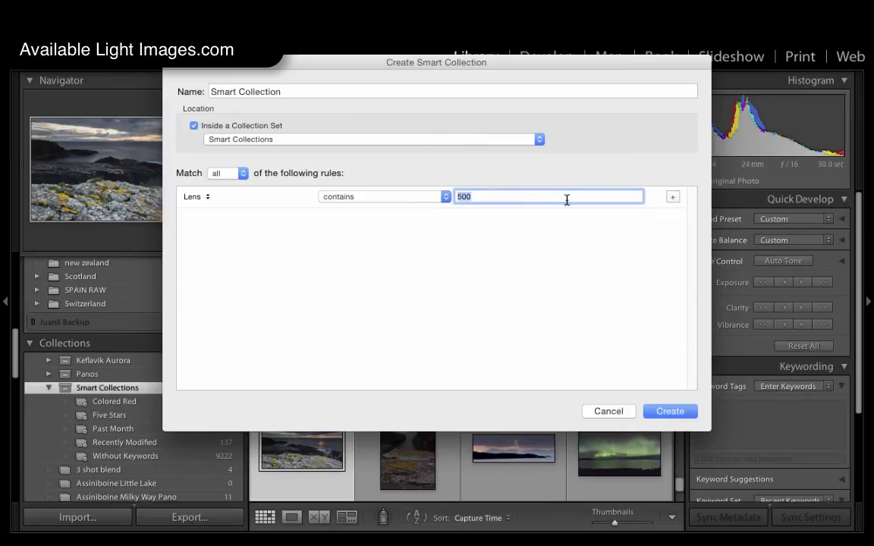
type("20")
left_click(302, 92)
type("20")
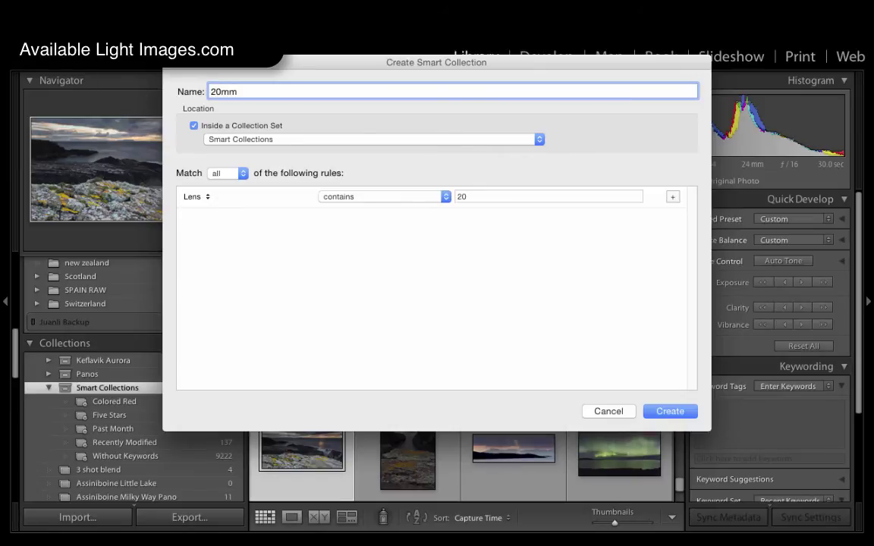
type("mm")
left_click(668, 411)
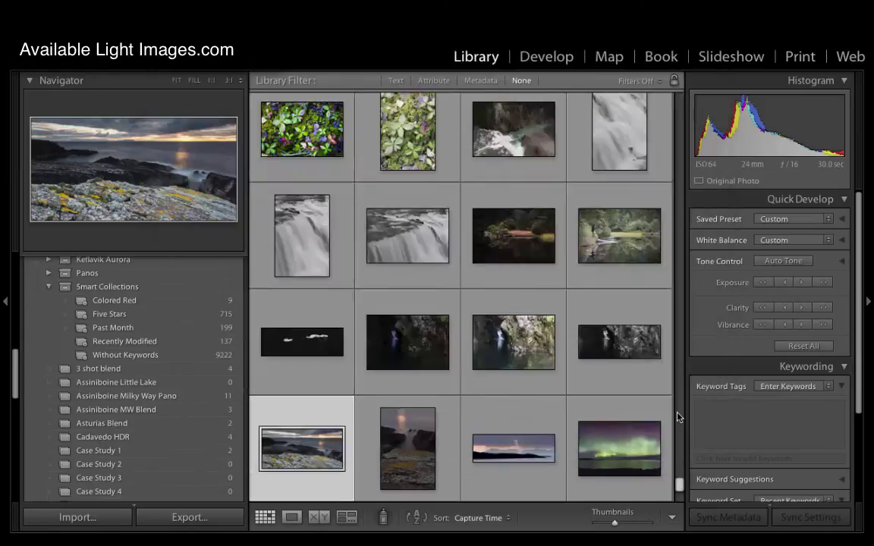
Scroll down through the 20mm collection's 570 photos.
scroll(395, 220, "down", 1)
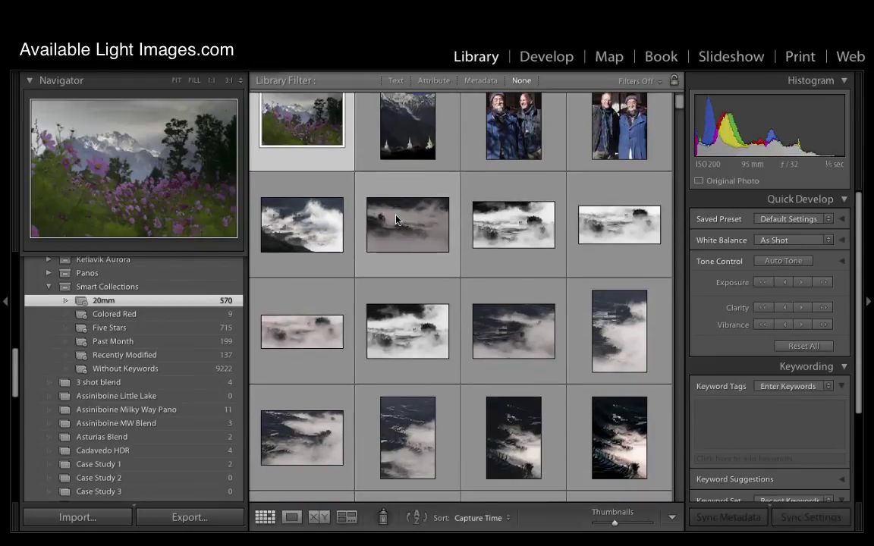
scroll(395, 220, "down", 8)
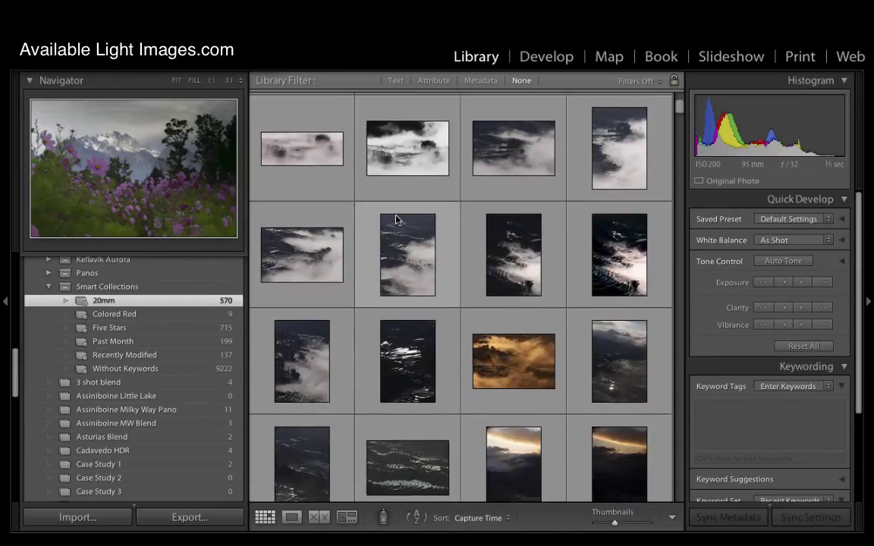
scroll(395, 220, "down", 10)
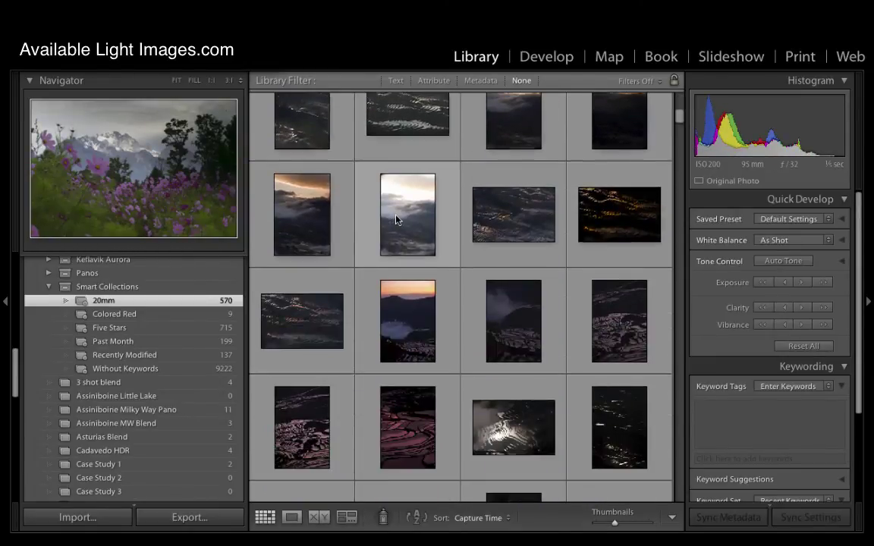
scroll(395, 220, "down", 5)
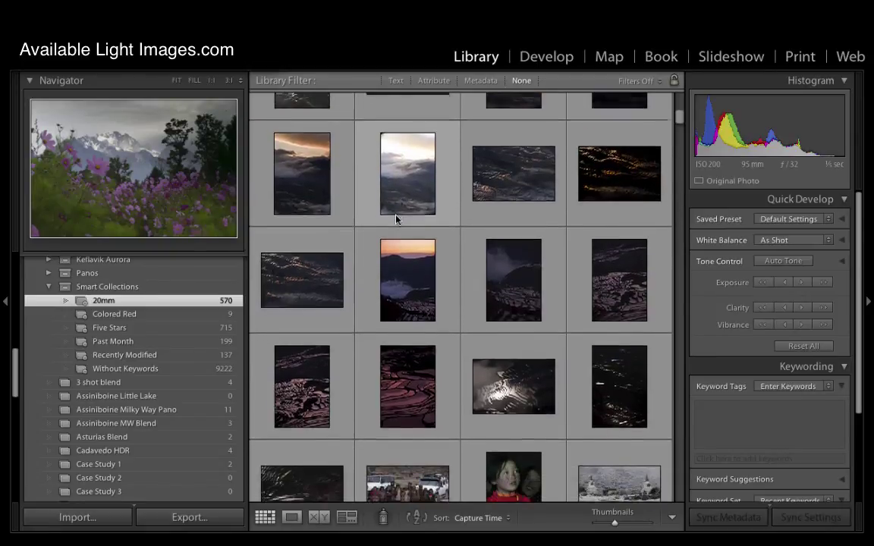
scroll(395, 220, "down", 15)
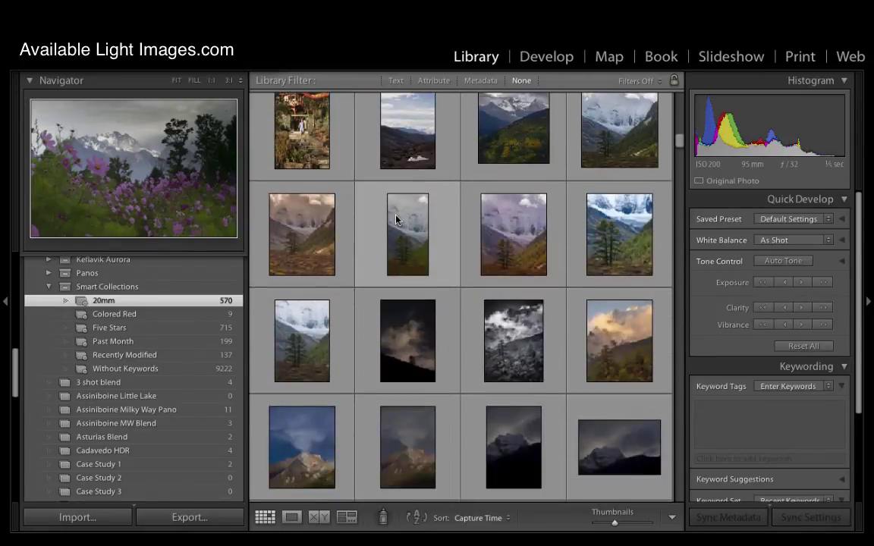
scroll(395, 220, "down", 3)
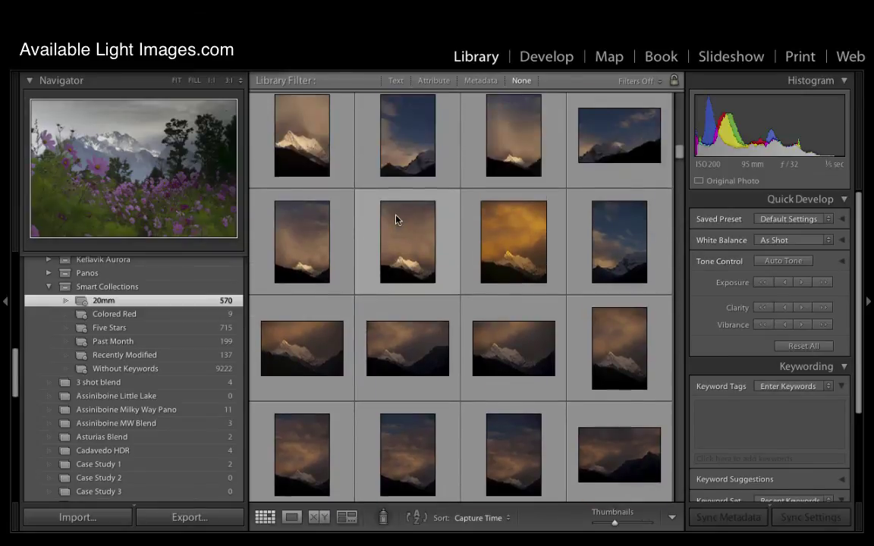
Edit the 20mm smart collection's lens rule value to 300 and save it.
double_click(103, 301)
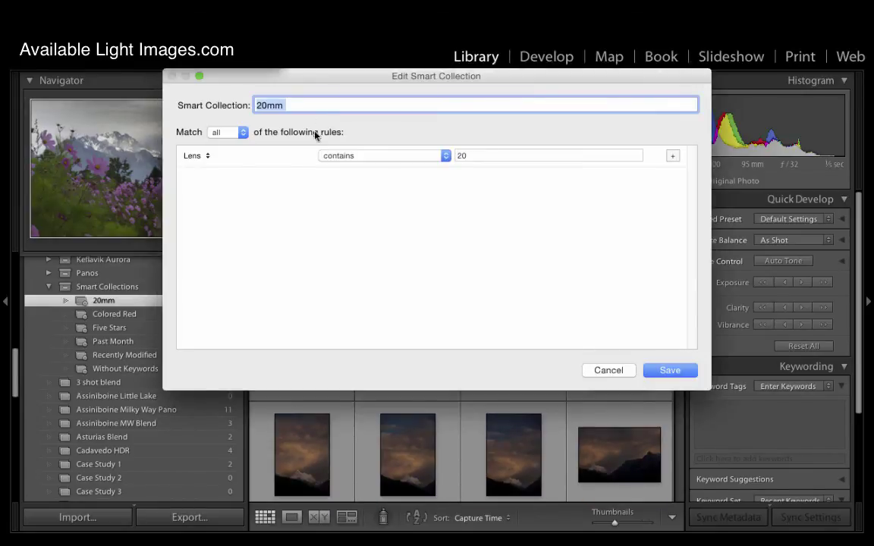
left_click(468, 157)
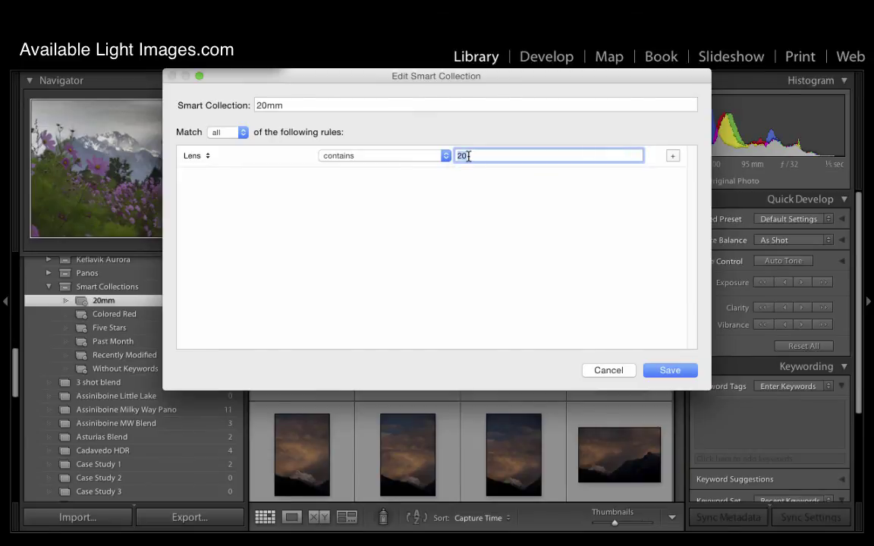
type("300")
left_click(657, 372)
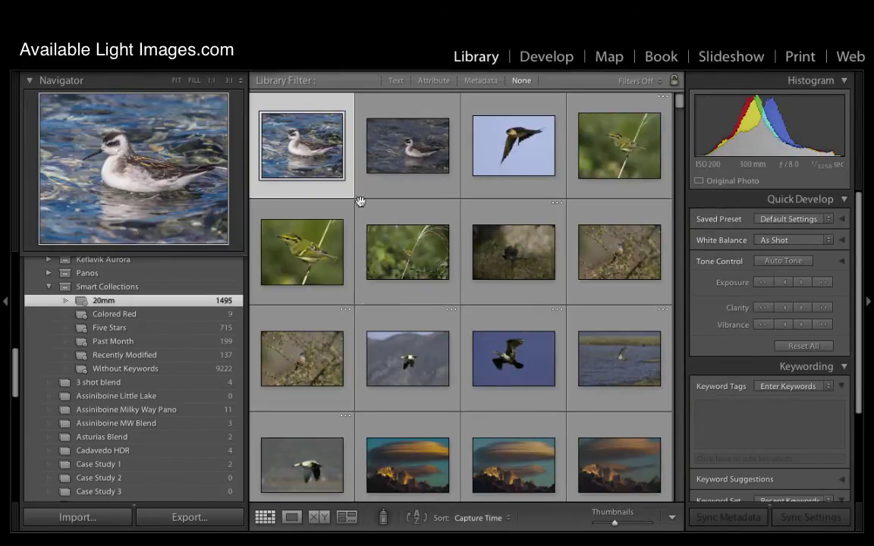
Select the swallow and warbler photos and scroll through the 1495 results.
left_click(513, 146)
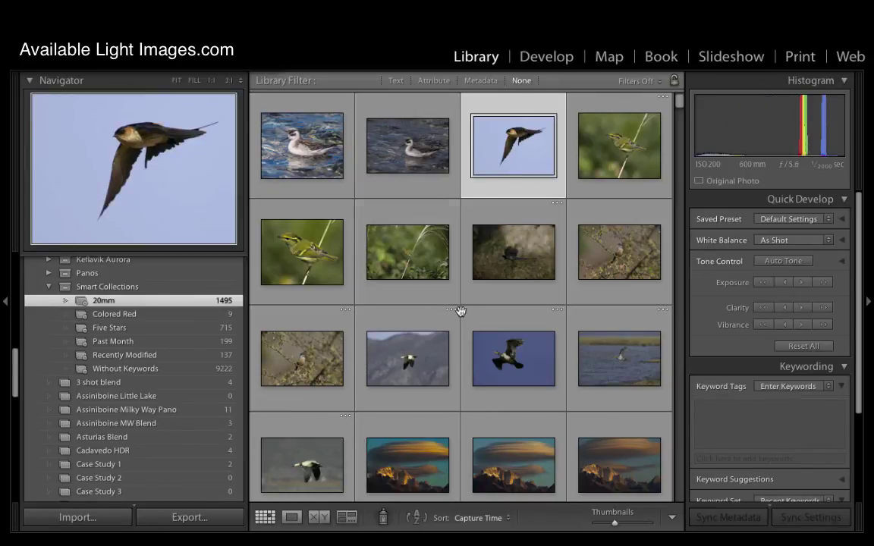
left_click(251, 230)
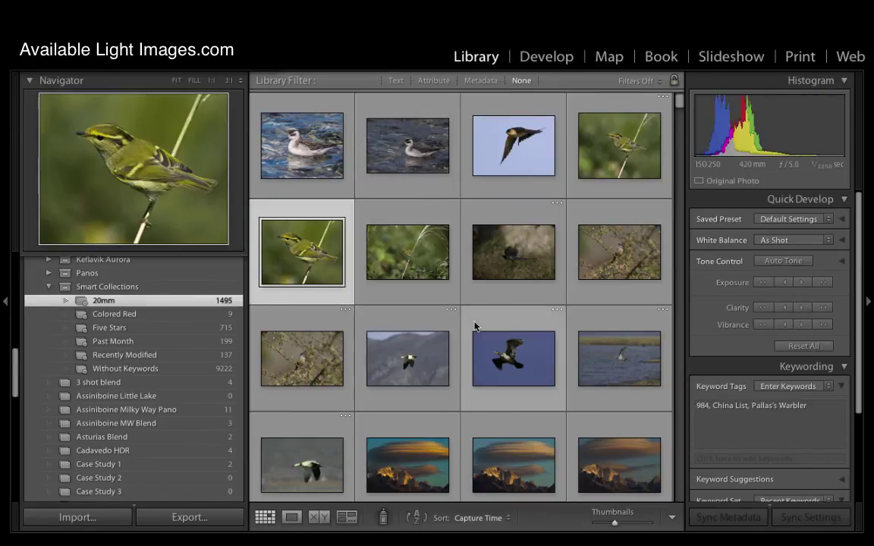
scroll(552, 336, "down", 10)
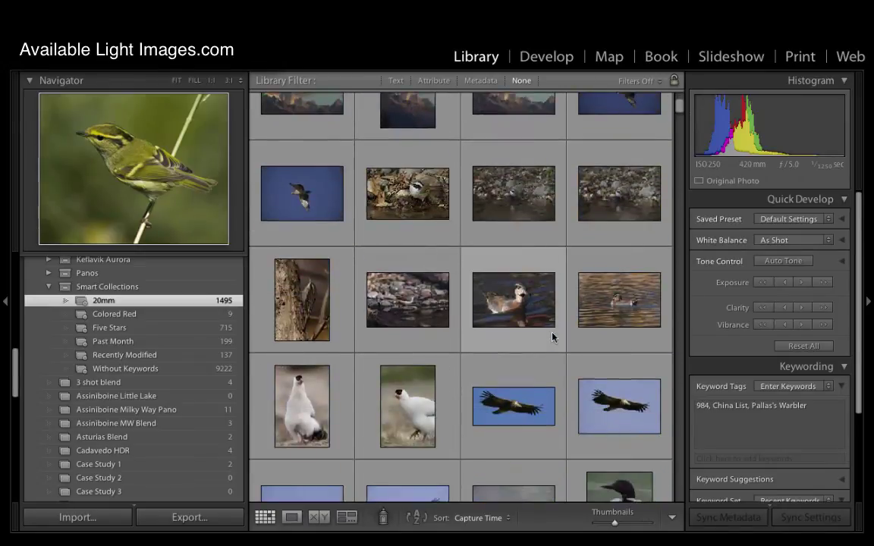
scroll(552, 337, "down", 4)
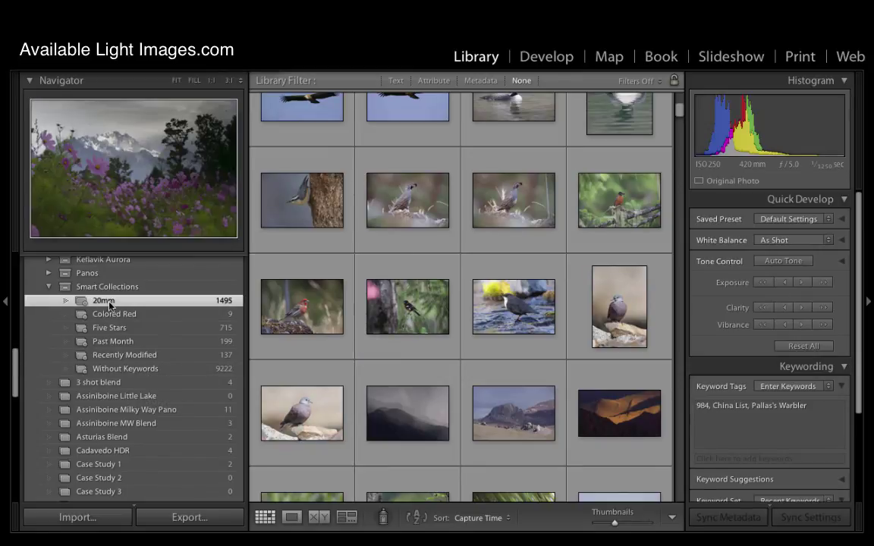
scroll(106, 296, "up", 2)
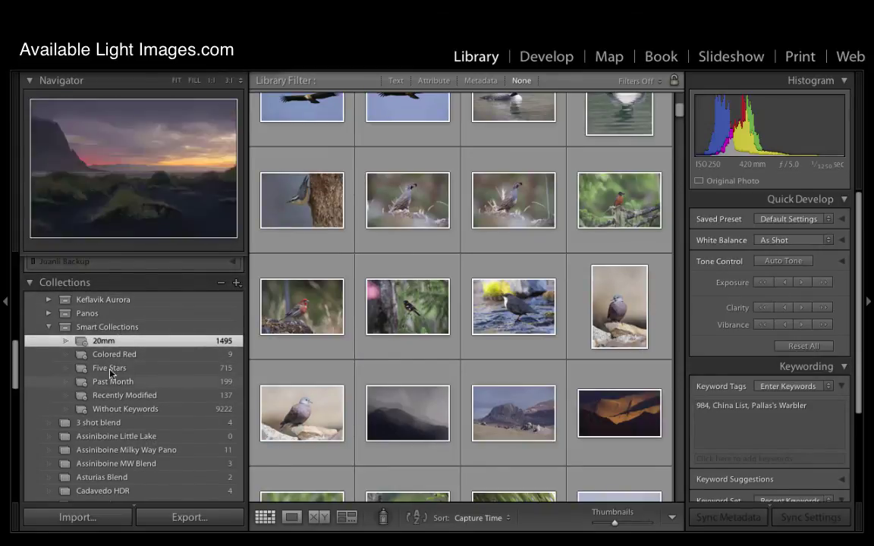